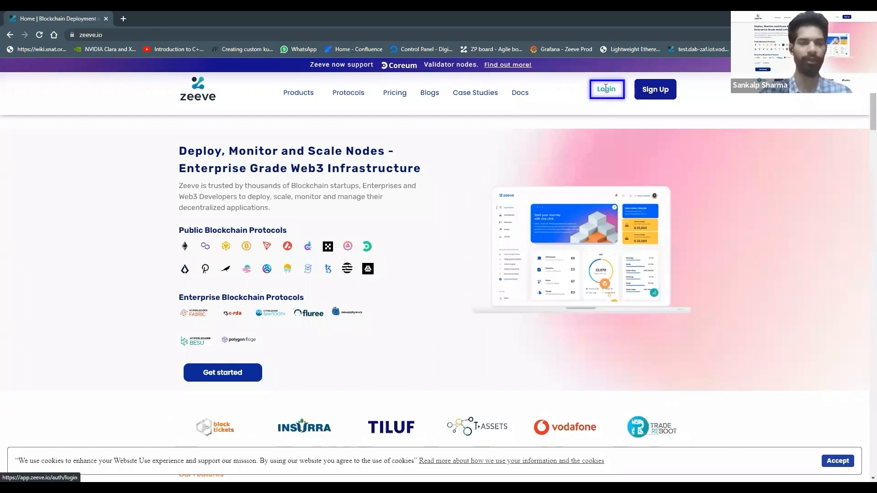
Log in to the platform and review the dashboard's cloud usage, protocol distribution and system health sections
left_click(606, 90)
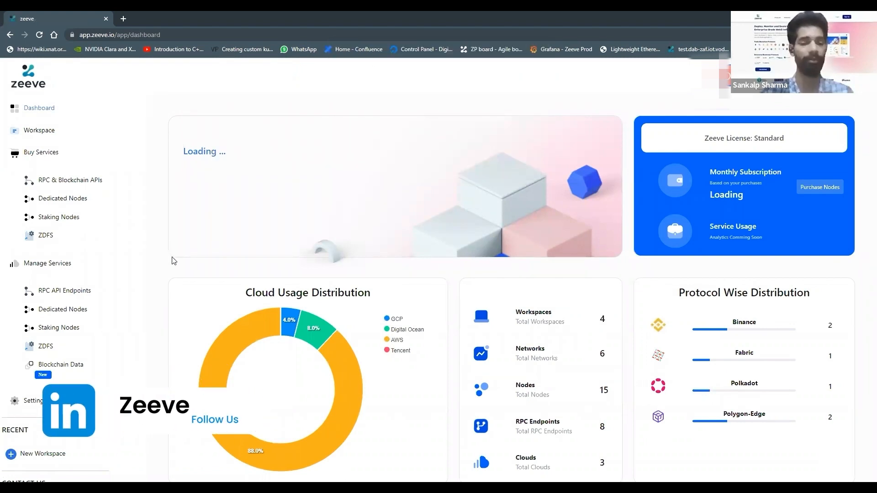
scroll(166, 268, "down", 2)
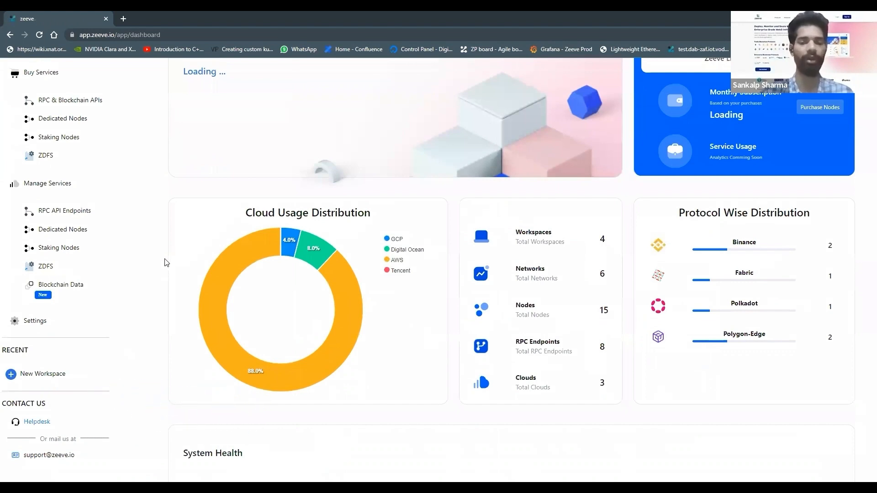
scroll(166, 262, "down", 1)
scroll(165, 262, "down", 2)
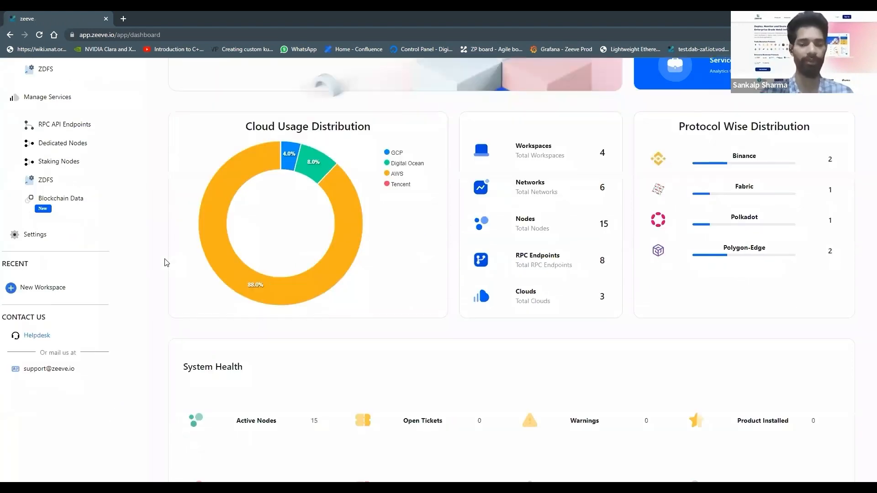
scroll(166, 263, "down", 1)
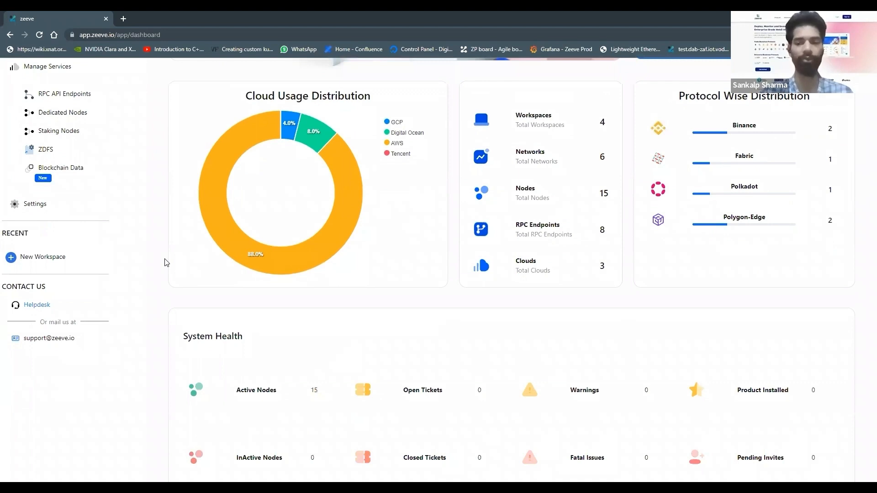
scroll(166, 263, "down", 1)
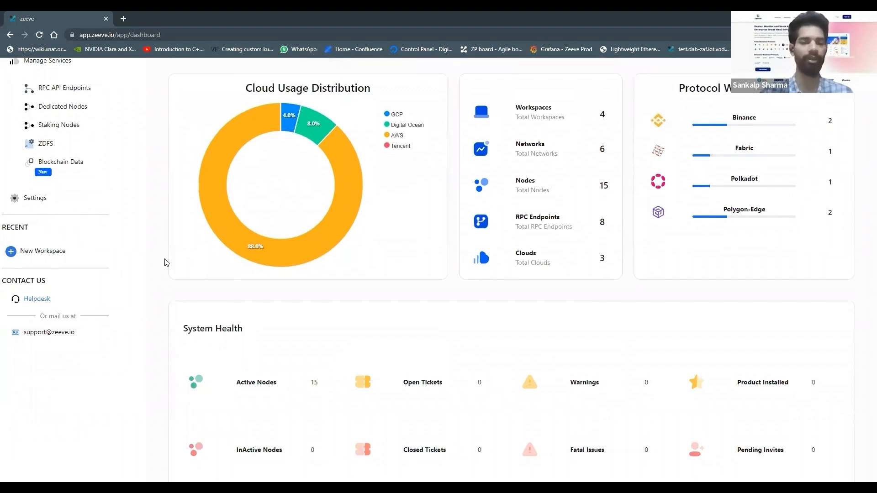
scroll(166, 262, "up", 5)
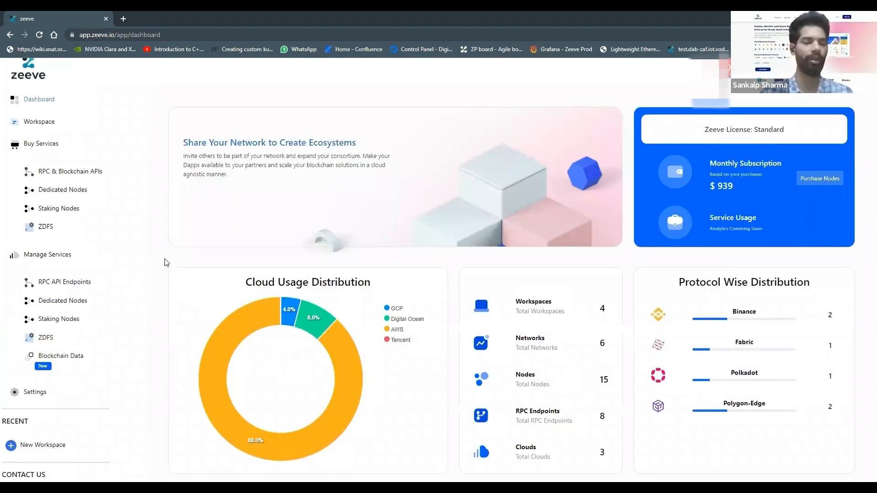
scroll(165, 262, "up", 1)
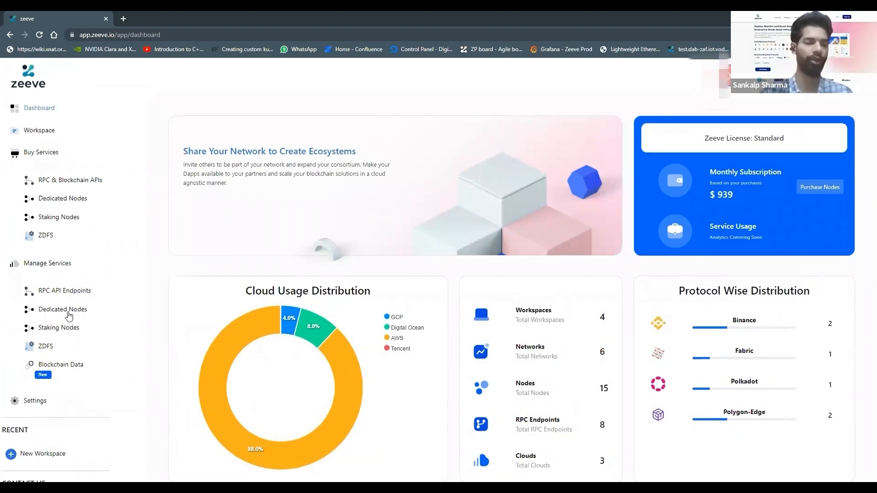
Go to the managed dedicated nodes and start adding a network
left_click(67, 313)
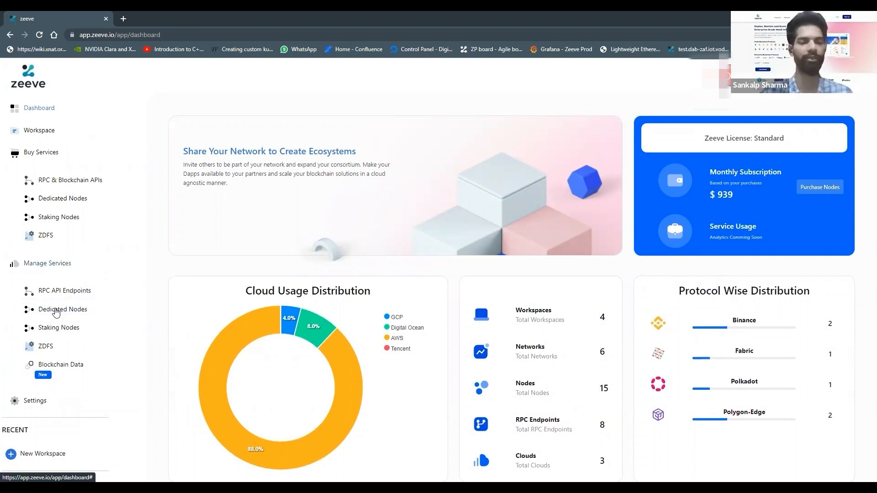
left_click(75, 309)
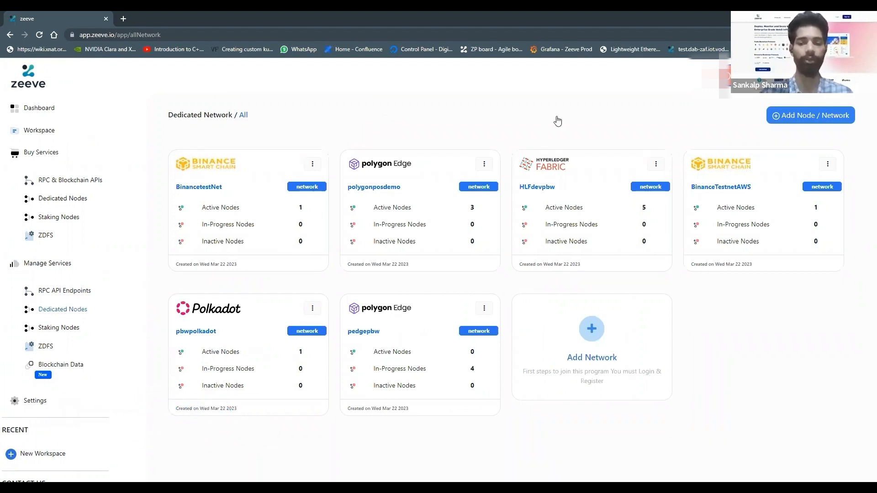
left_click(591, 330)
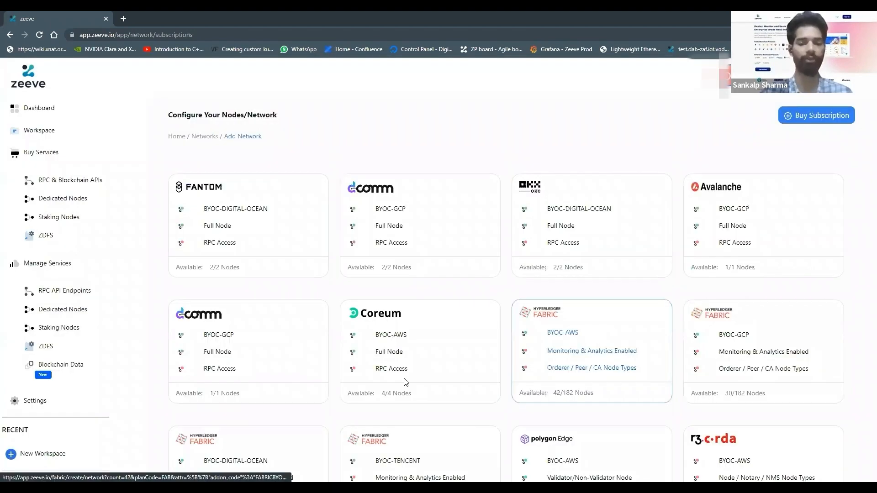
Go to the subscription marketplace and choose Polygon Edge from the permissive protocols
scroll(405, 382, "down", 4)
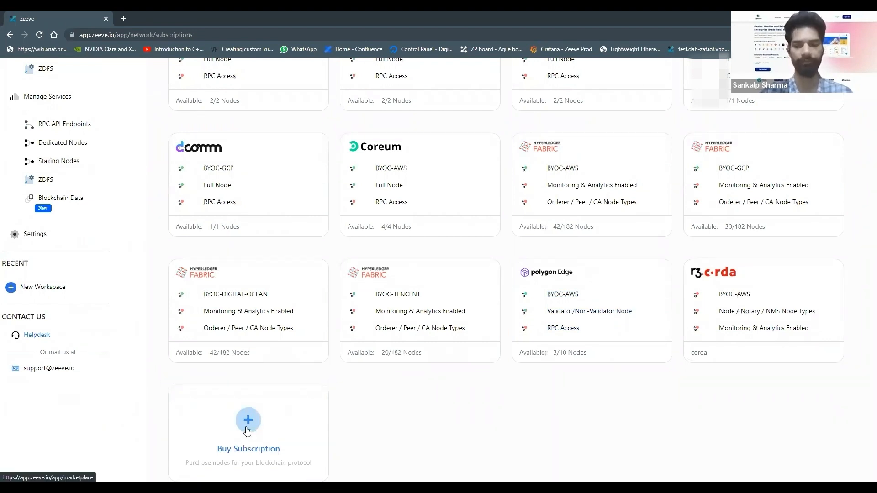
left_click(391, 305)
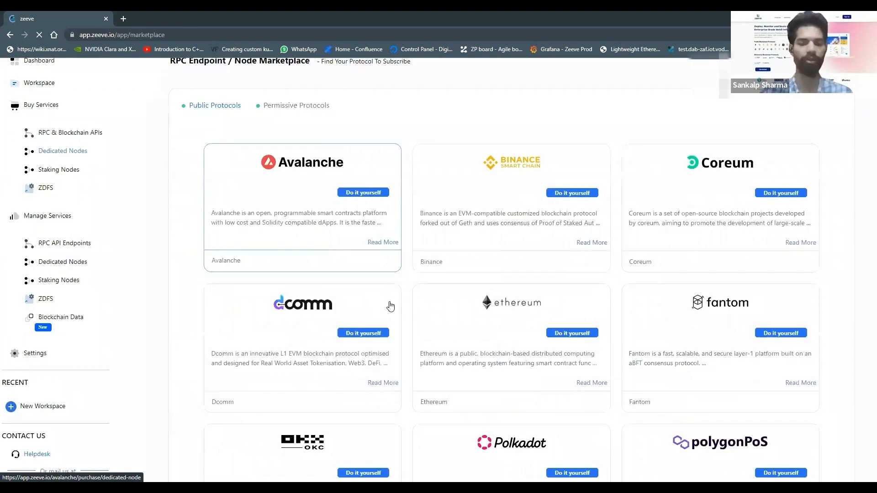
scroll(319, 220, "down", 6)
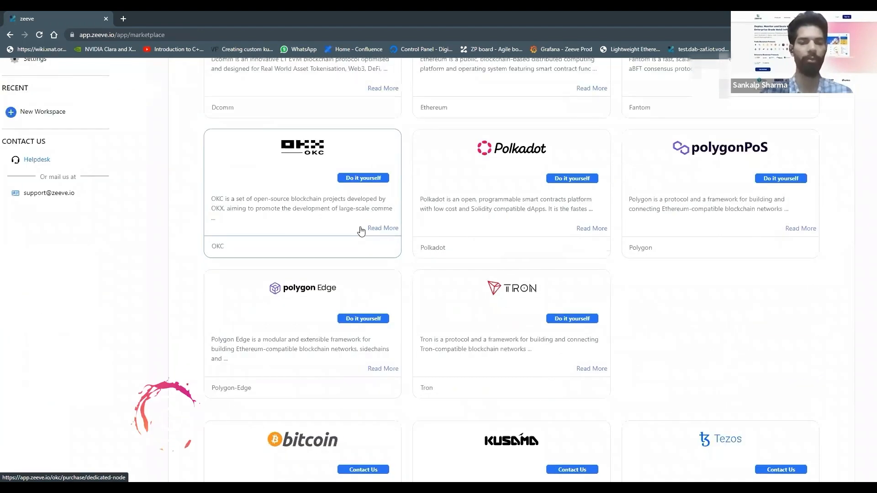
scroll(306, 159, "up", 6)
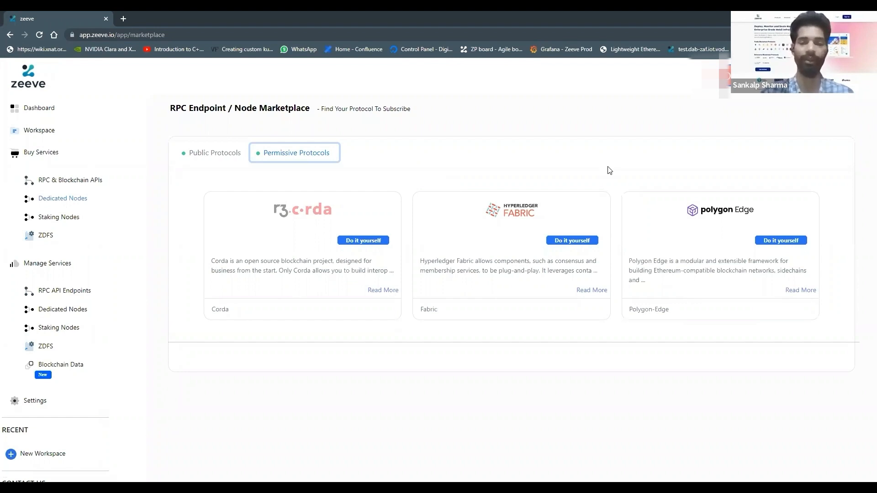
left_click(696, 233)
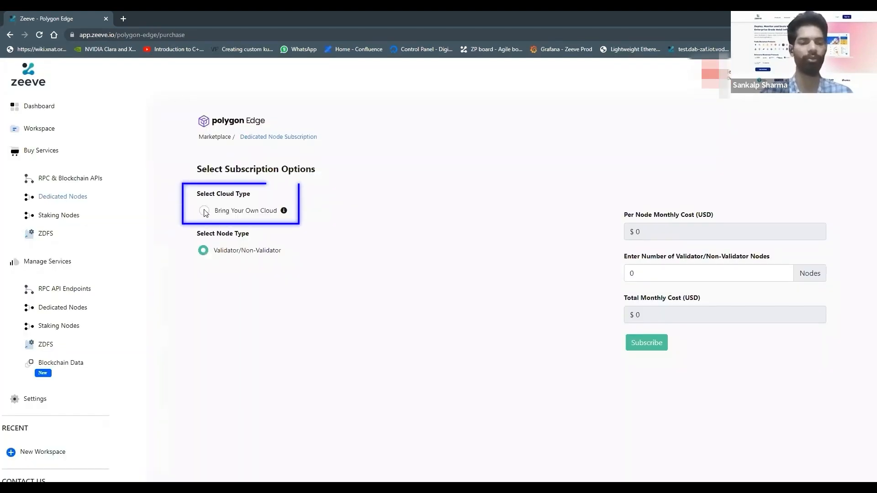
Submit a Polygon Edge subscription using Bring Your Own Cloud on AWS with 5 Validator/Non-Validator nodes
left_click(205, 211)
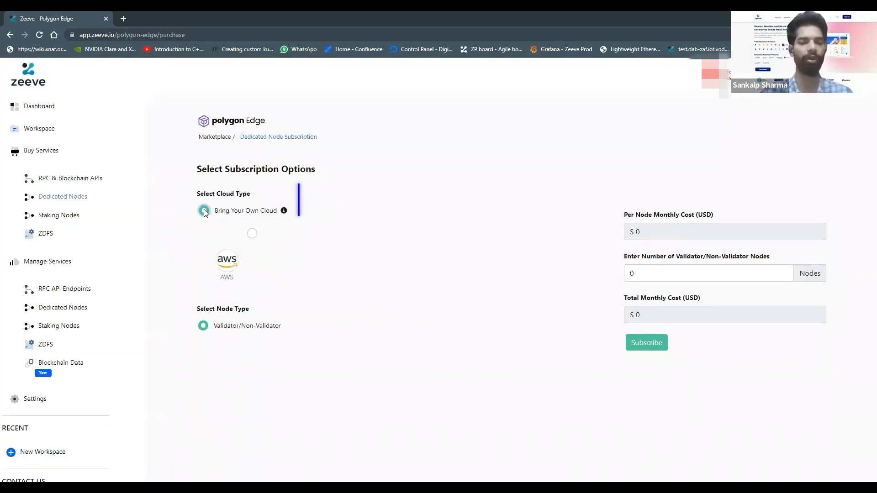
left_click(252, 233)
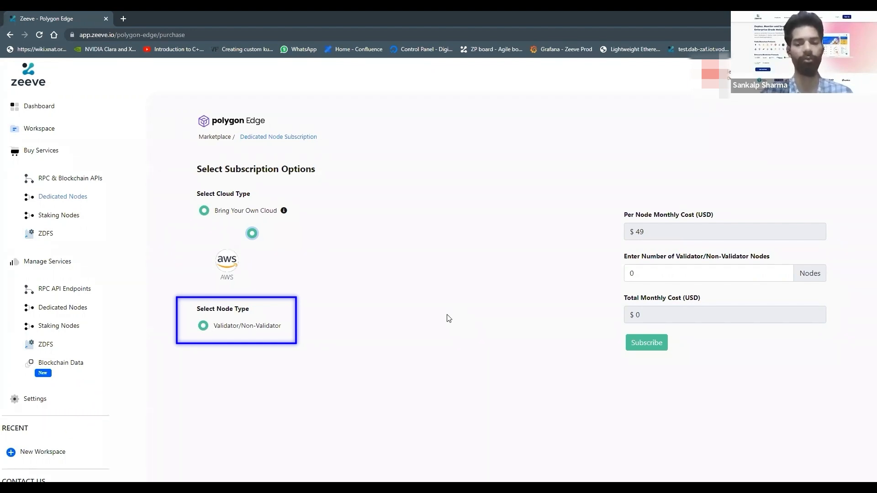
left_click(657, 276)
key("BackSpace")
type("4")
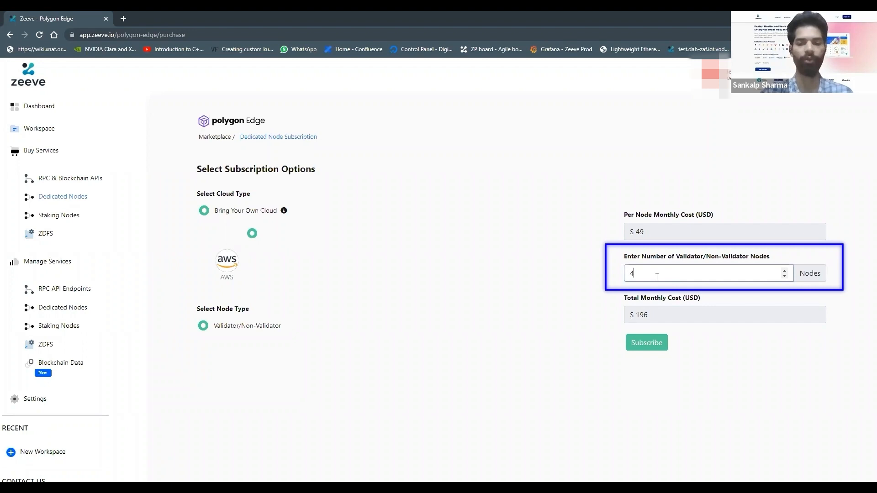
key("BackSpace")
type("5")
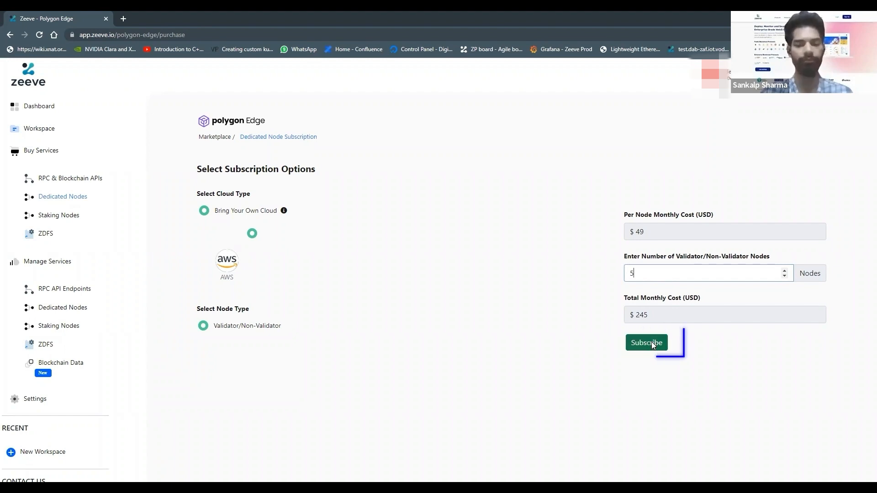
key("Return")
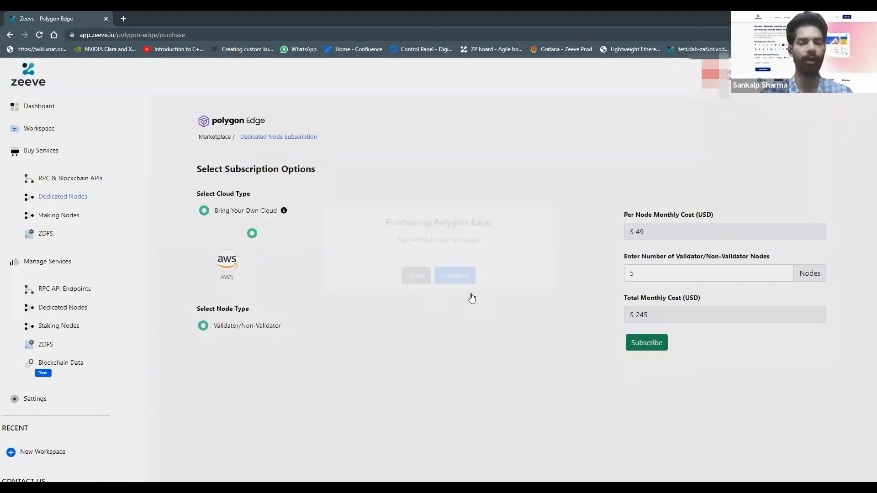
left_click(471, 297)
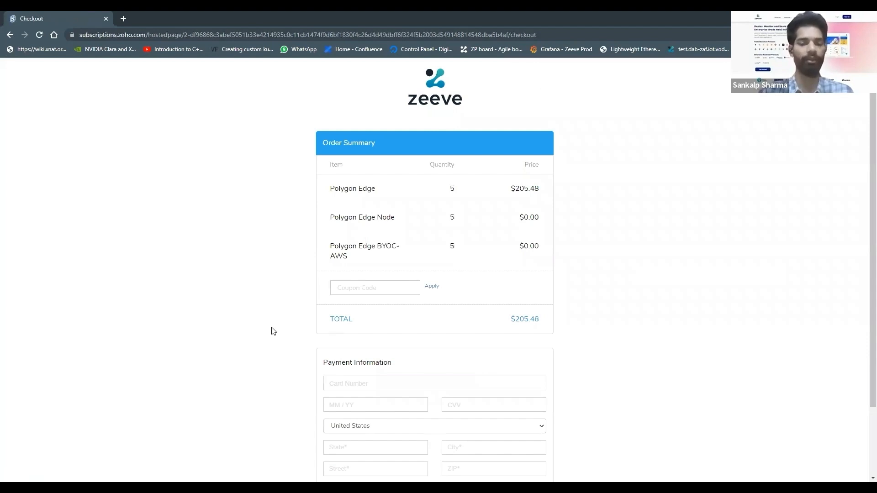
Review the order summary and payment form at checkout, and return to the subscription options without purchasing
scroll(272, 331, "down", 2)
scroll(272, 330, "up", 2)
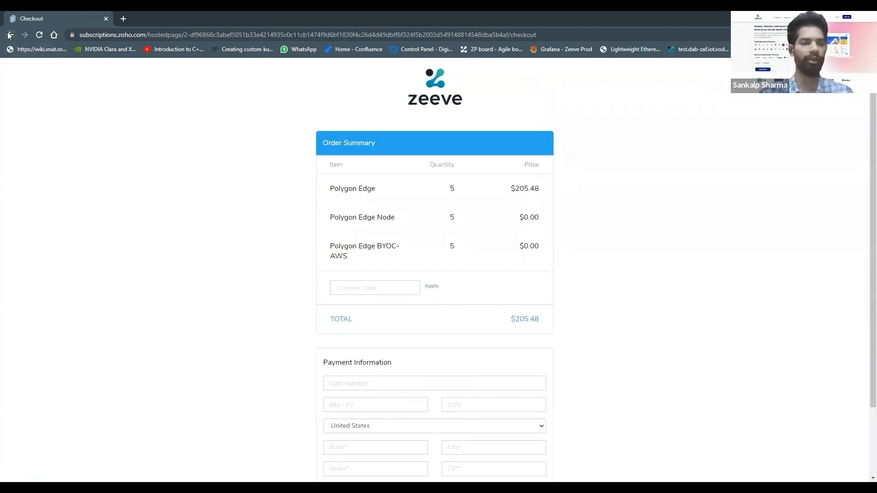
left_click(9, 36)
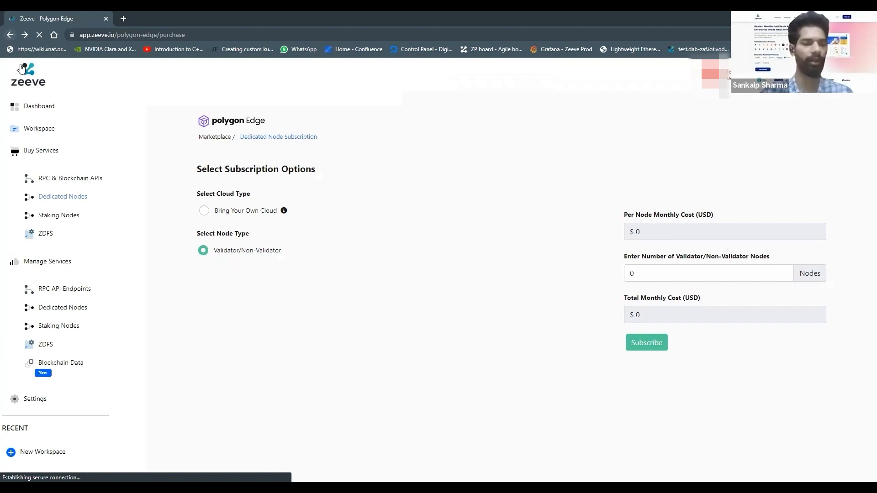
Start a new dedicated network from the existing Polygon Edge BYOC-AWS subscription and choose POA as its consensus type
left_click(63, 310)
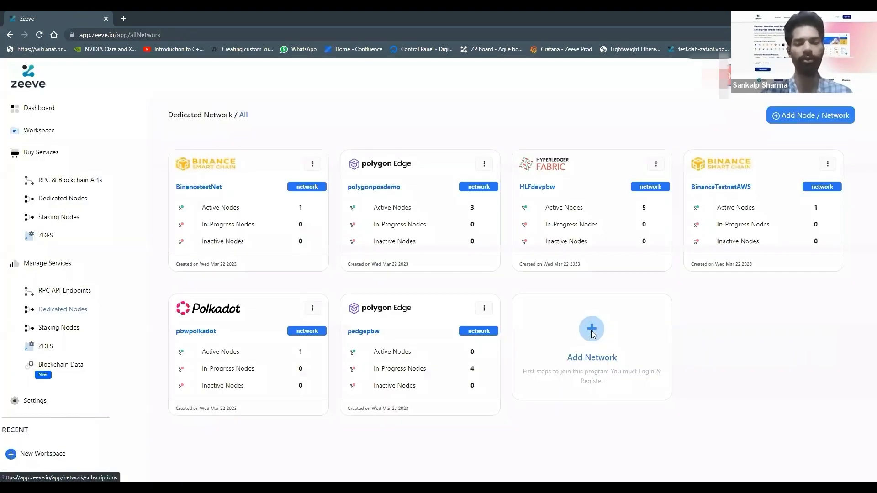
left_click(591, 331)
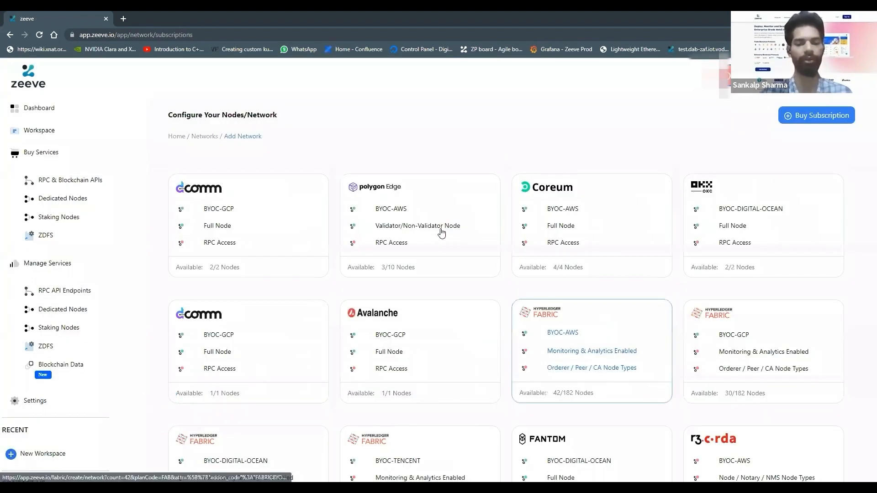
scroll(449, 188, "down", 1)
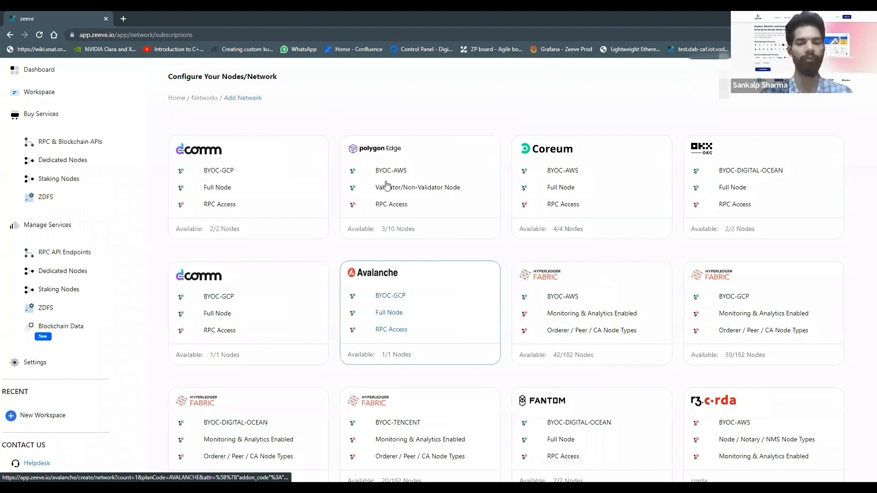
left_click(473, 178)
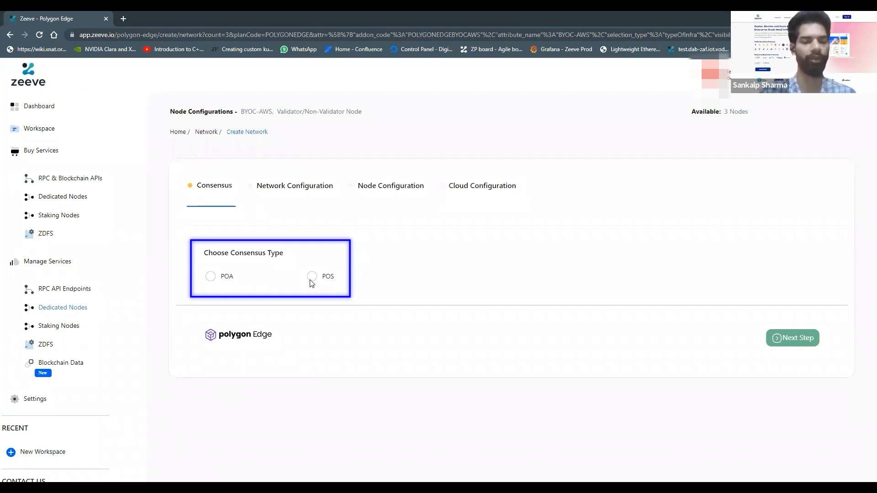
left_click(210, 278)
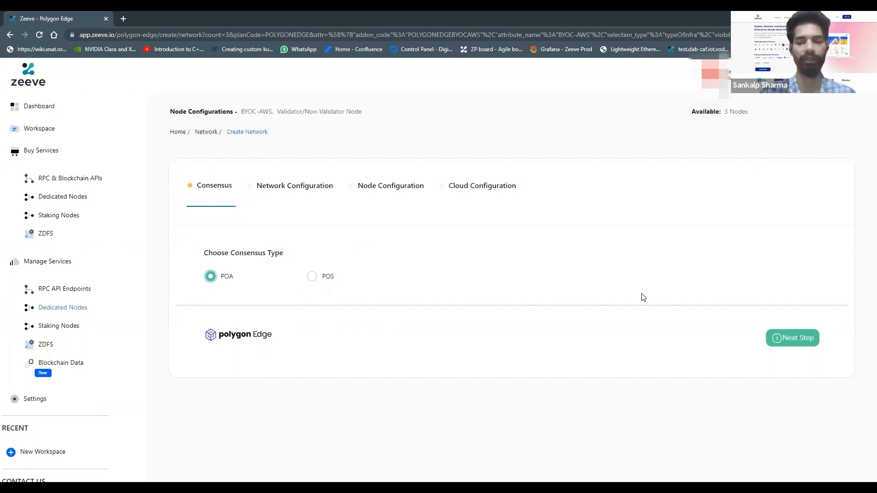
left_click(775, 337)
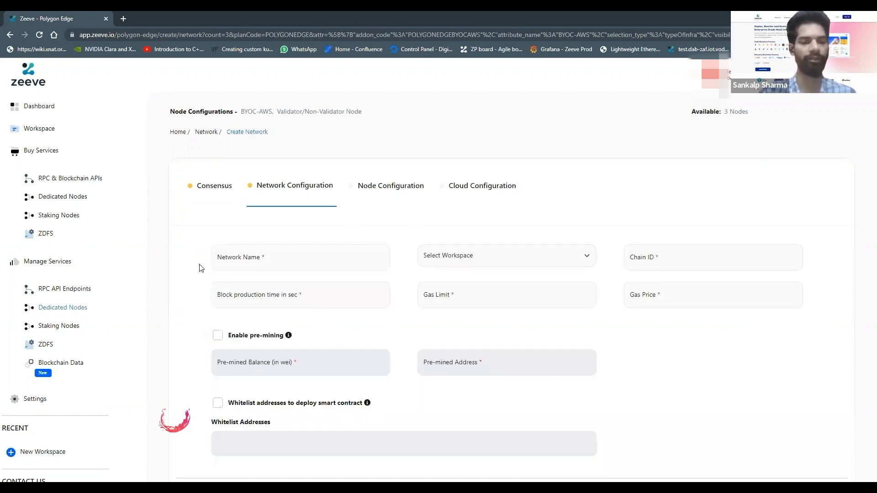
Name the new Polygon Edge network edgenetwork1 in the network configuration
scroll(199, 268, "down", 2)
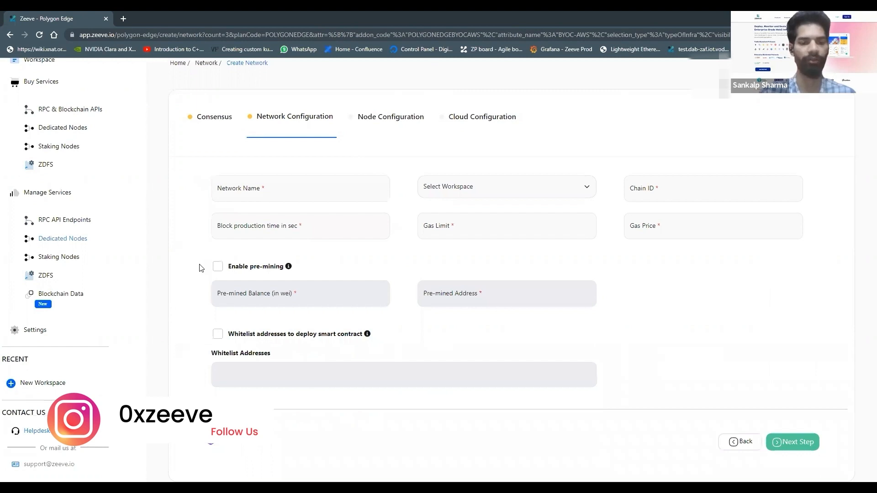
left_click(289, 188)
type("edge")
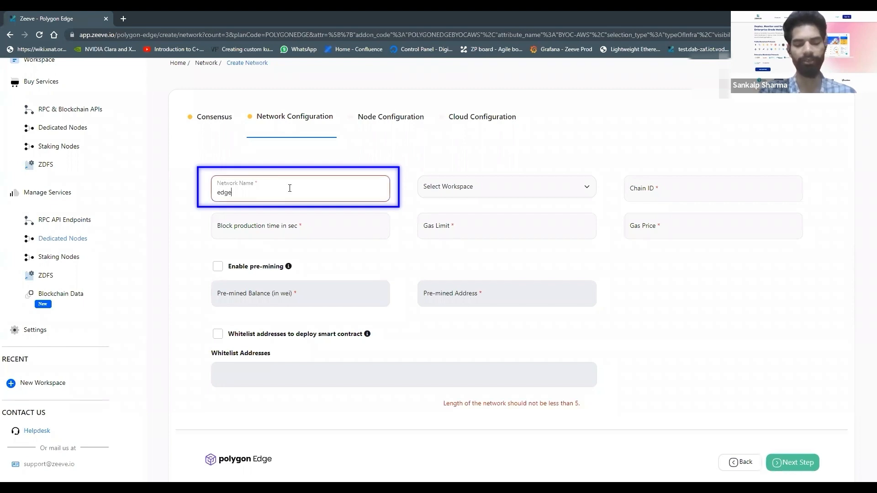
type("Network")
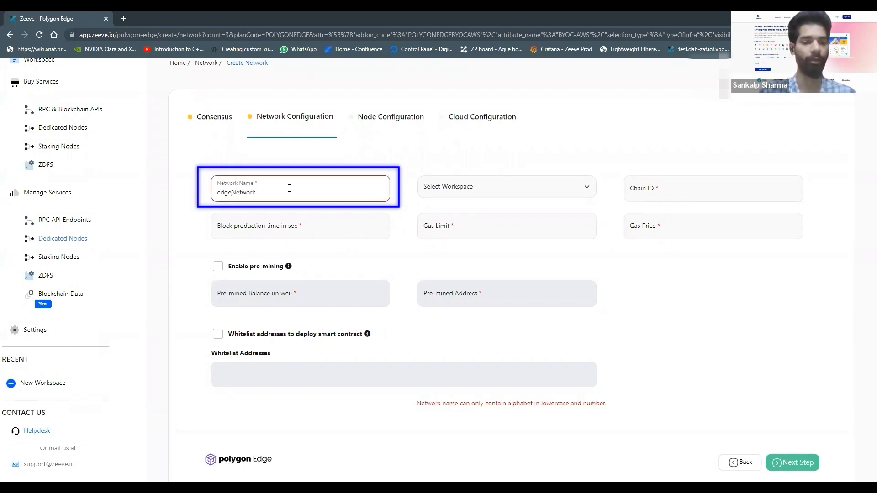
key("BackSpace")
key("BackSpace")
key("BackSpace")
key("BackSpace")
key("BackSpace")
key("BackSpace")
key("BackSpace")
key("BackSpace")
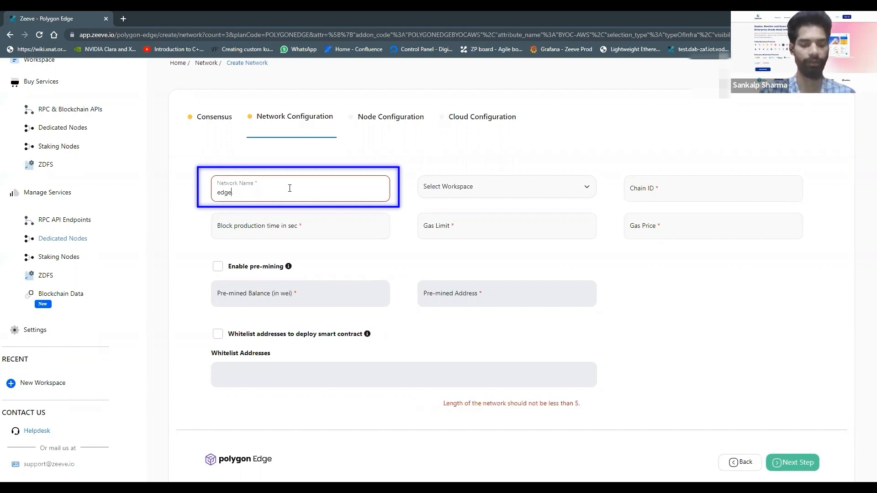
type("network1")
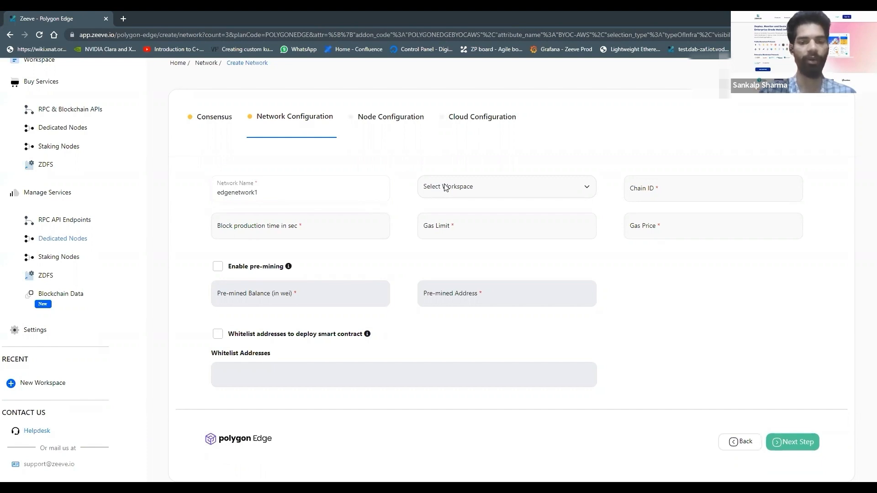
Assign the network to the Zeeve workspace and set its chain ID to 26183
left_click(444, 185)
left_click(469, 212)
left_click(652, 189)
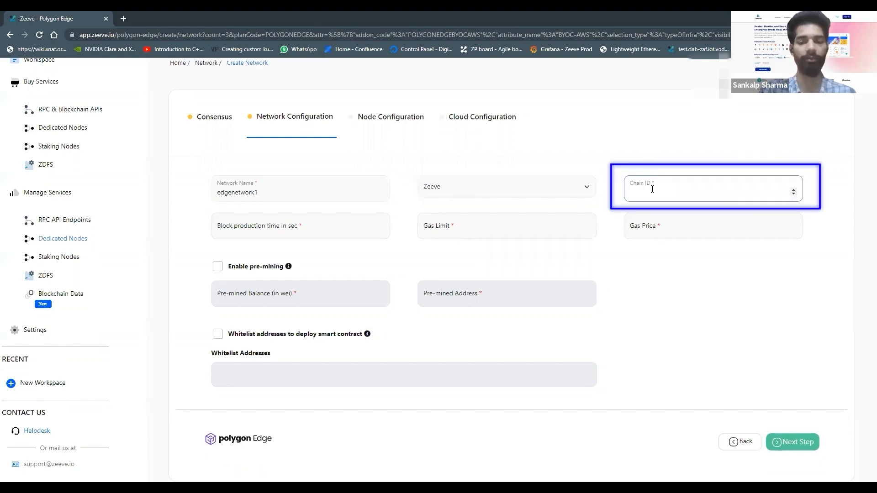
type("26183")
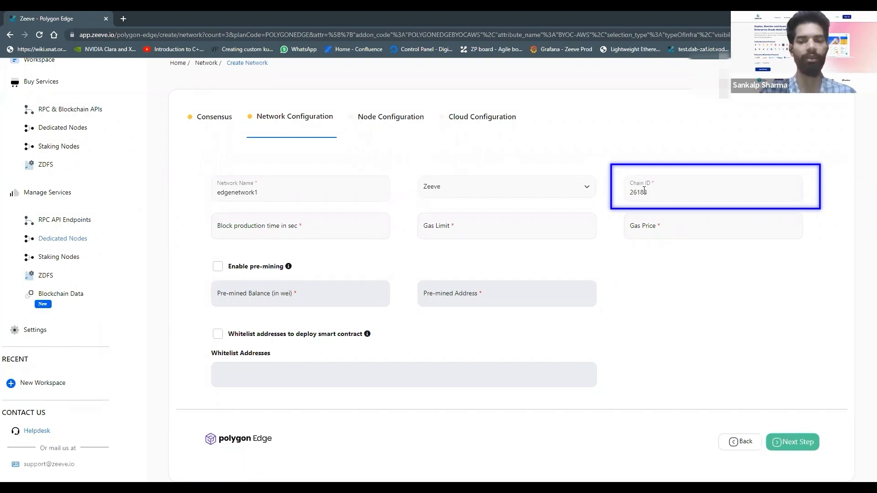
left_click_drag(658, 194, 610, 192)
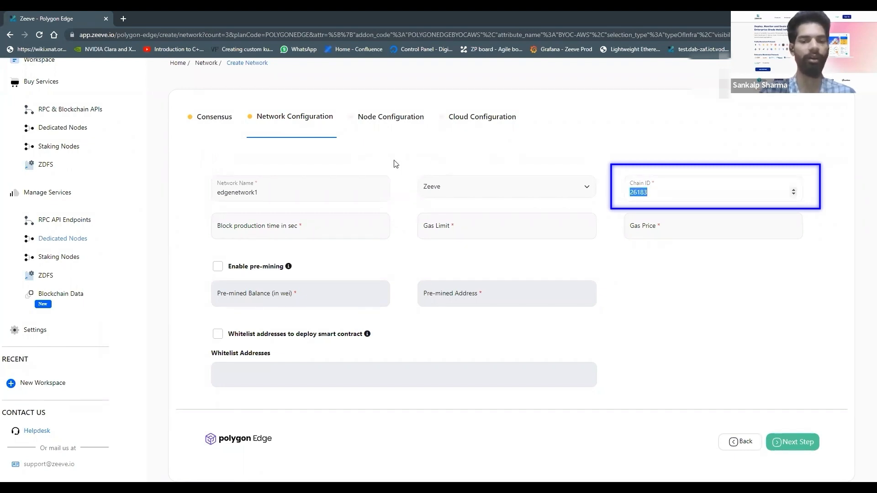
left_click(410, 174)
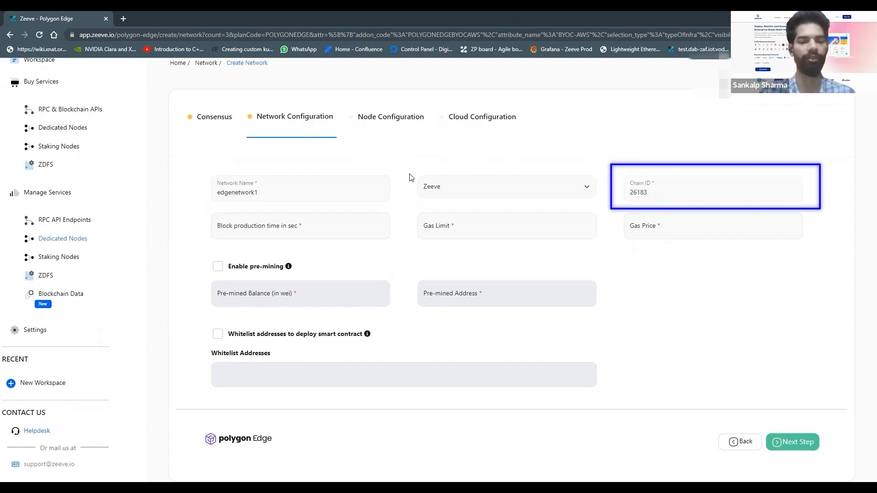
left_click(313, 229)
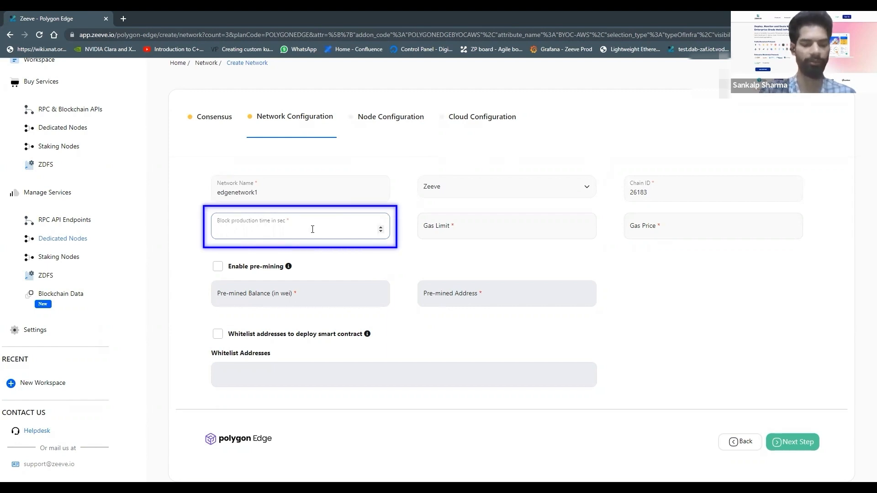
type("1")
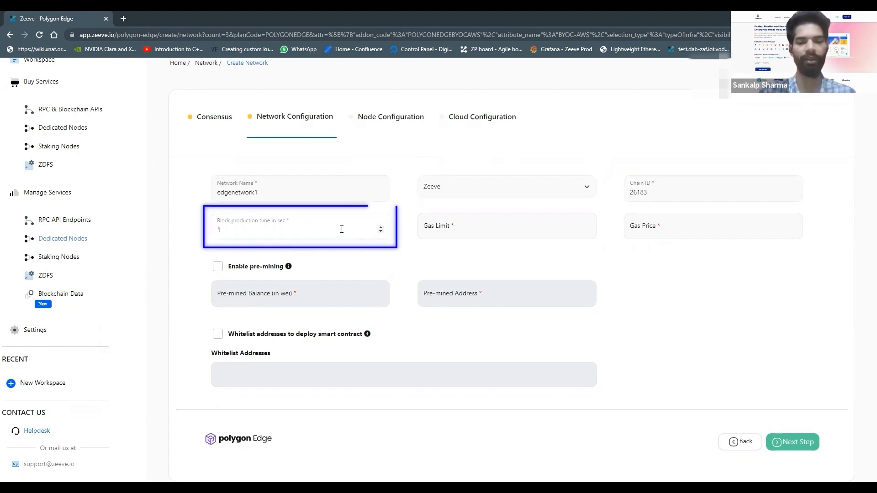
left_click(437, 229)
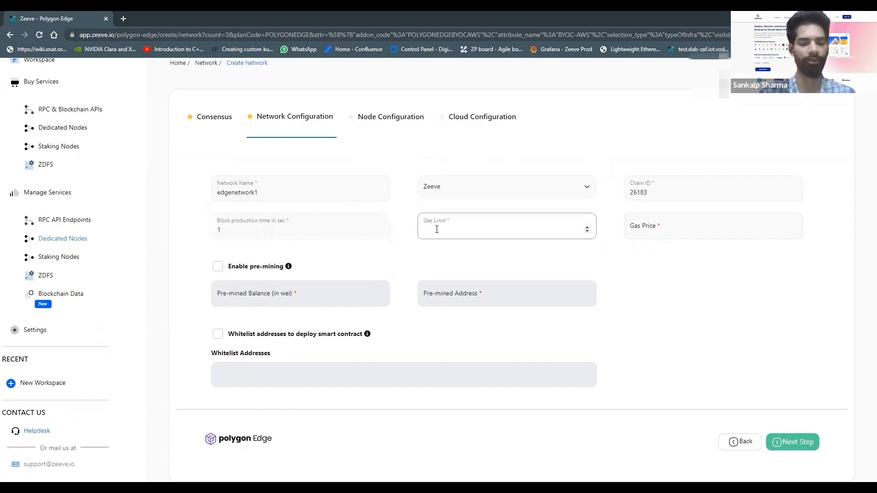
type("1000000000")
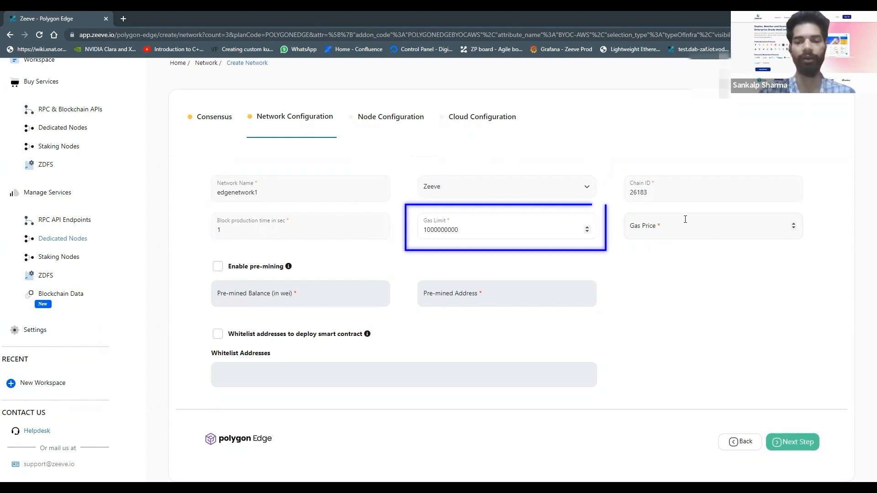
left_click(685, 220)
type("1000000")
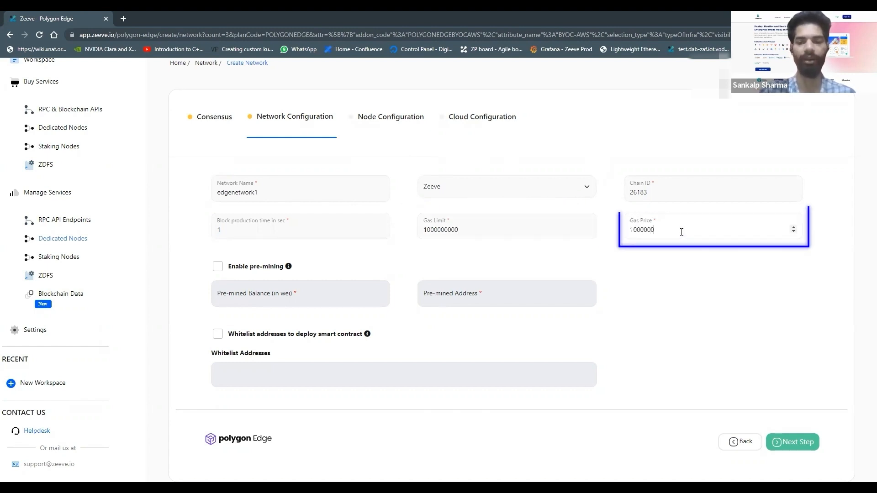
type("00")
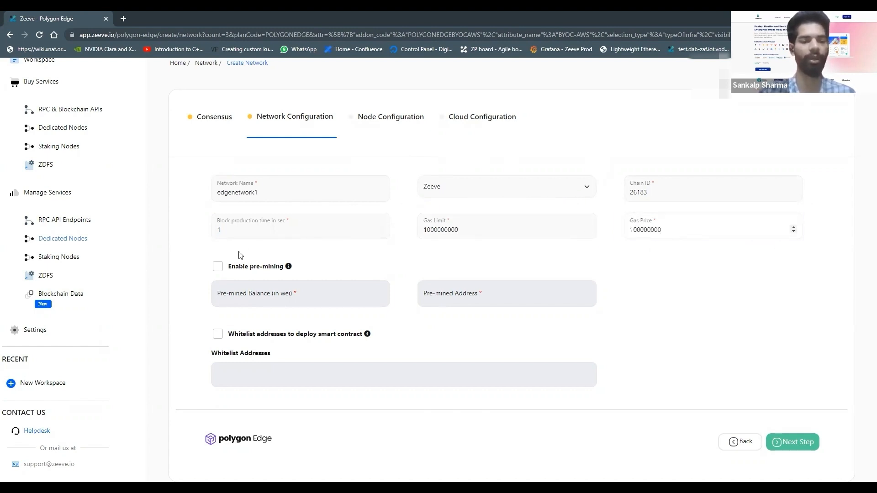
Try out the pre-mining and smart contract address whitelist options, switching each on and back off
left_click(218, 266)
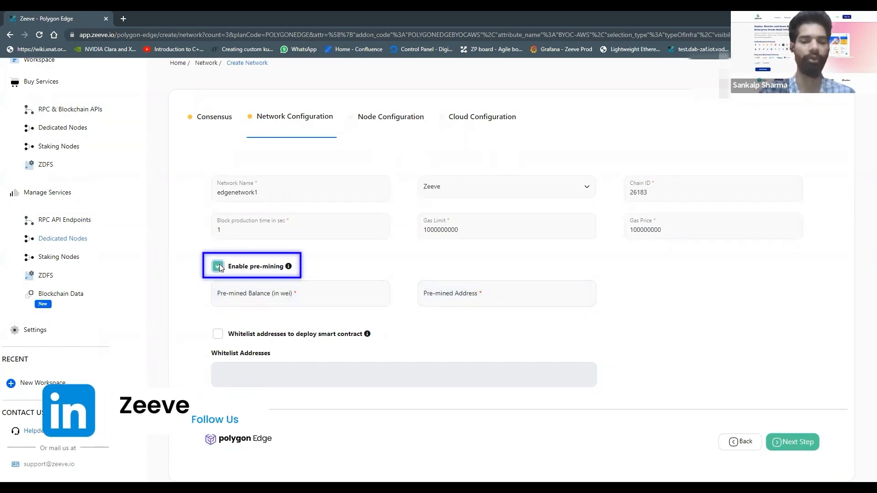
left_click(218, 266)
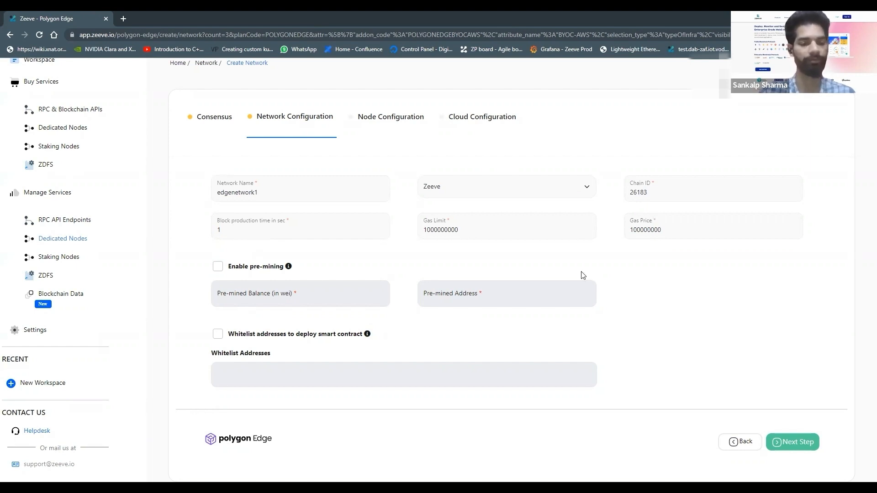
left_click(218, 336)
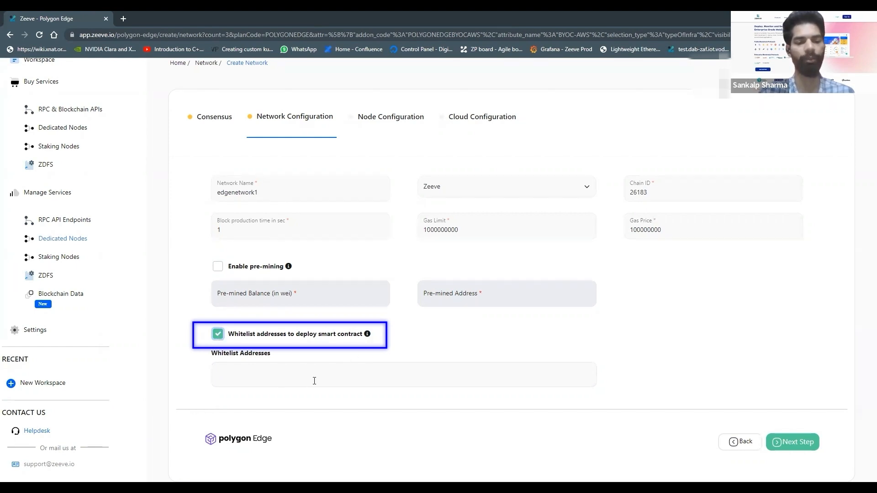
left_click(217, 336)
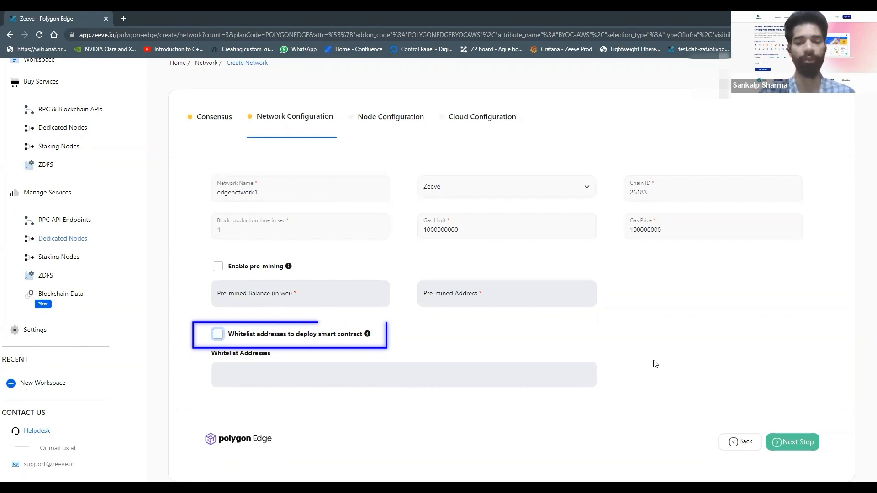
Proceed to the node configuration and add one non-validator node and a second validator node
left_click(796, 446)
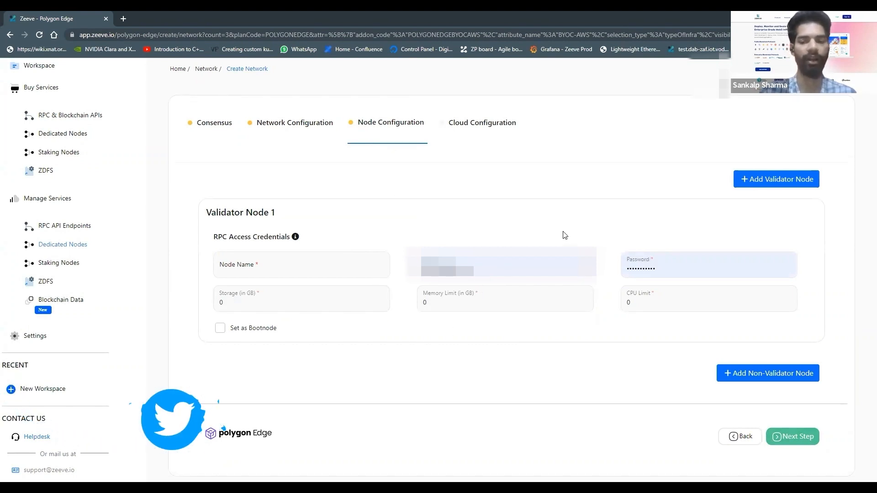
left_click(737, 378)
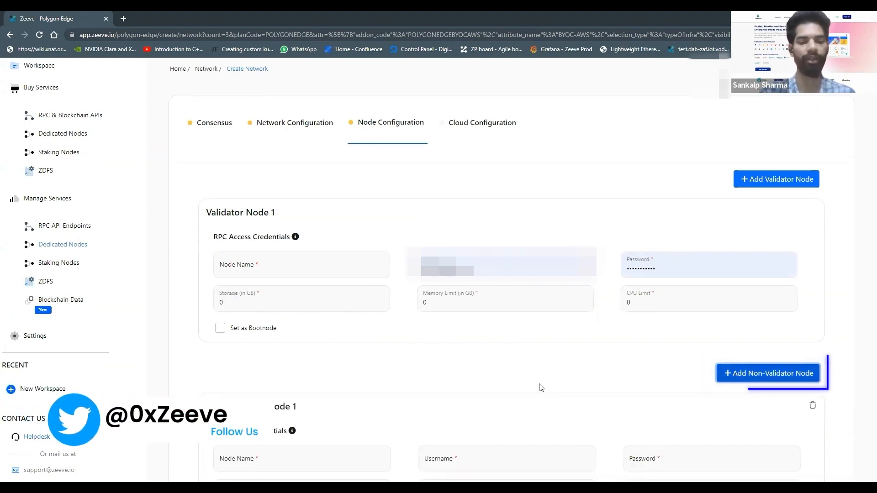
scroll(540, 387, "down", 3)
scroll(541, 387, "up", 2)
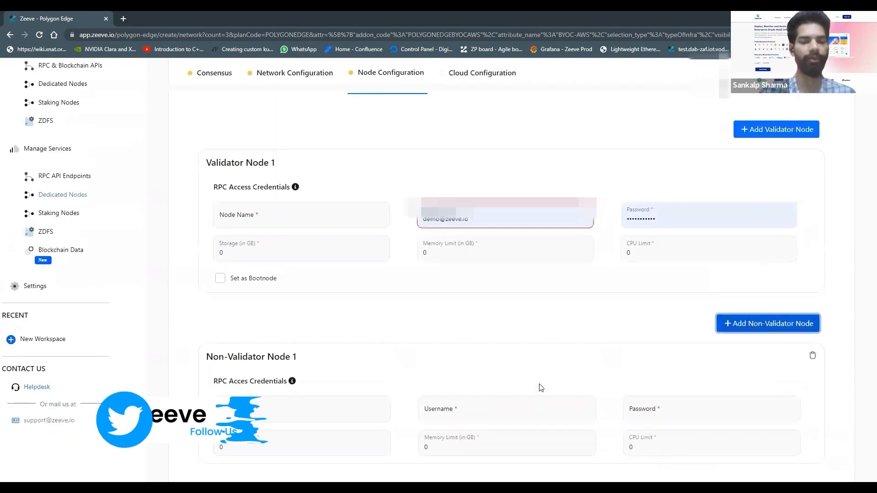
scroll(553, 365, "up", 1)
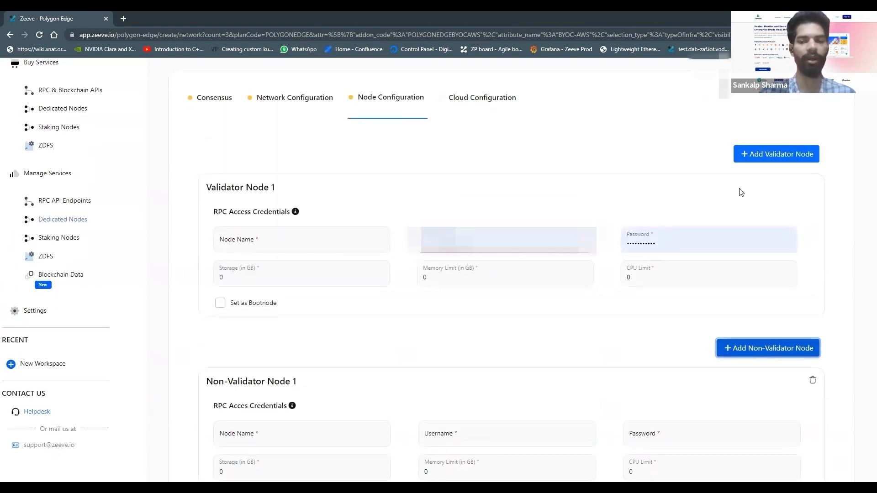
left_click(769, 153)
Name Validator Node 1 nodea and set its RPC access username to usernodeA
scroll(516, 243, "down", 4)
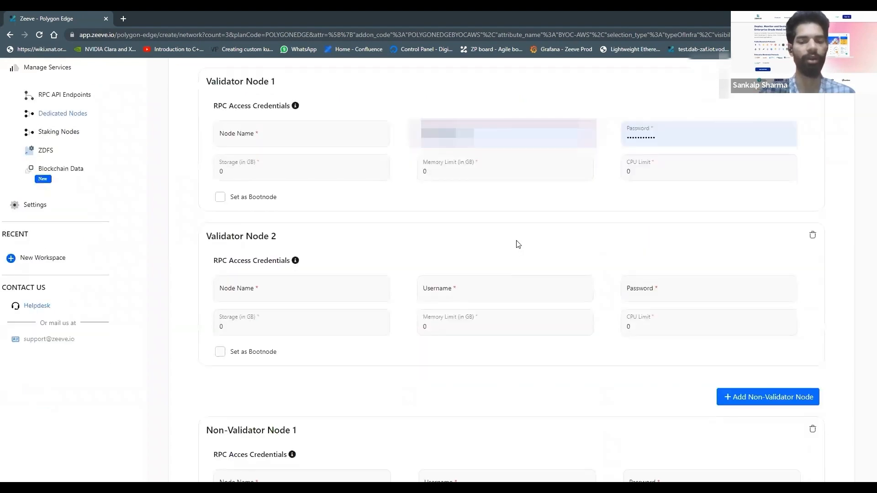
scroll(517, 242, "up", 2)
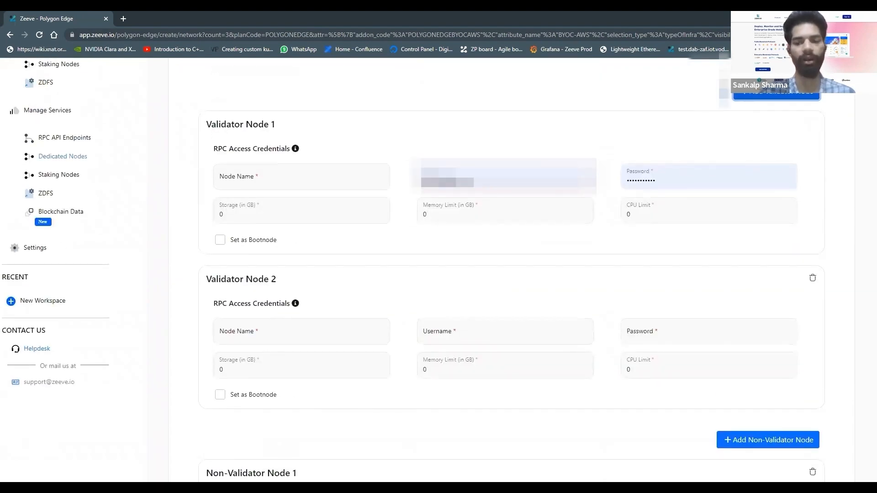
scroll(554, 270, "down", 3)
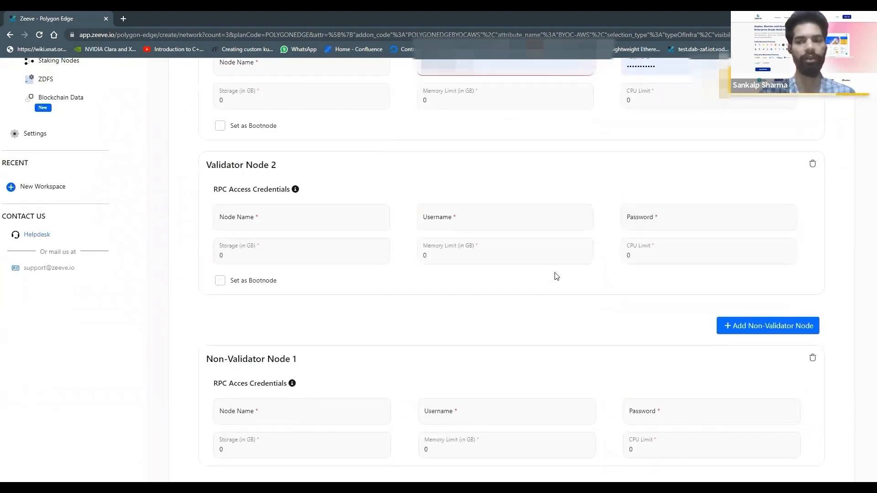
scroll(556, 276, "up", 5)
scroll(557, 276, "down", 4)
scroll(555, 273, "down", 1)
scroll(554, 272, "up", 4)
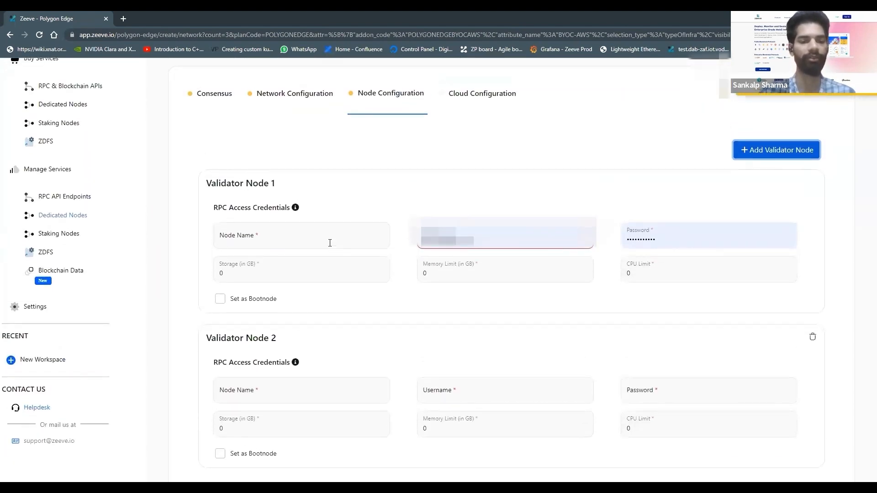
left_click(330, 243)
type("node")
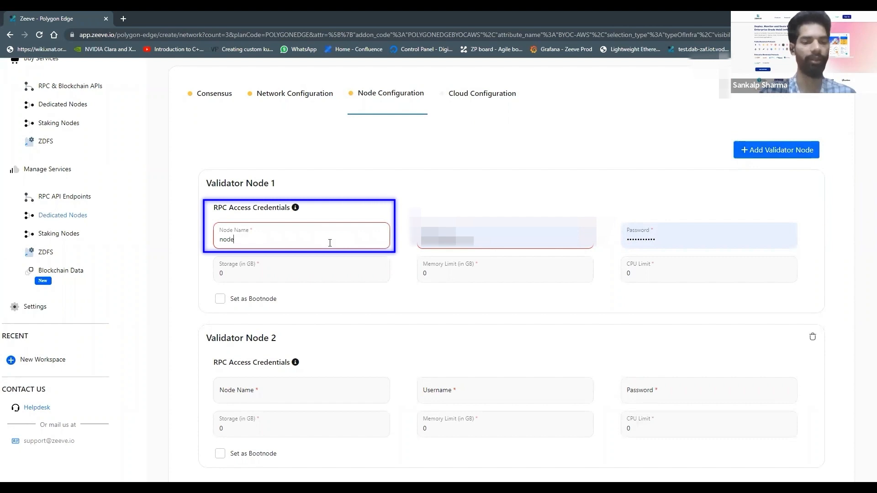
type("A")
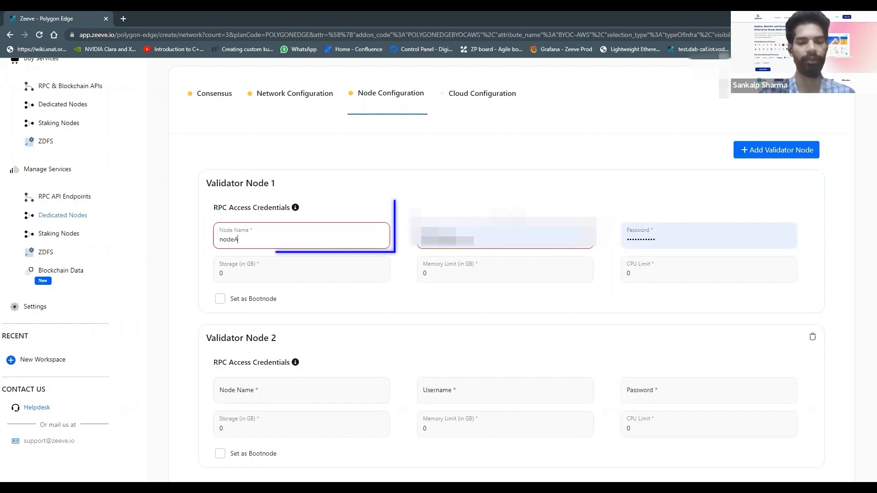
left_click_drag(475, 241, 415, 240)
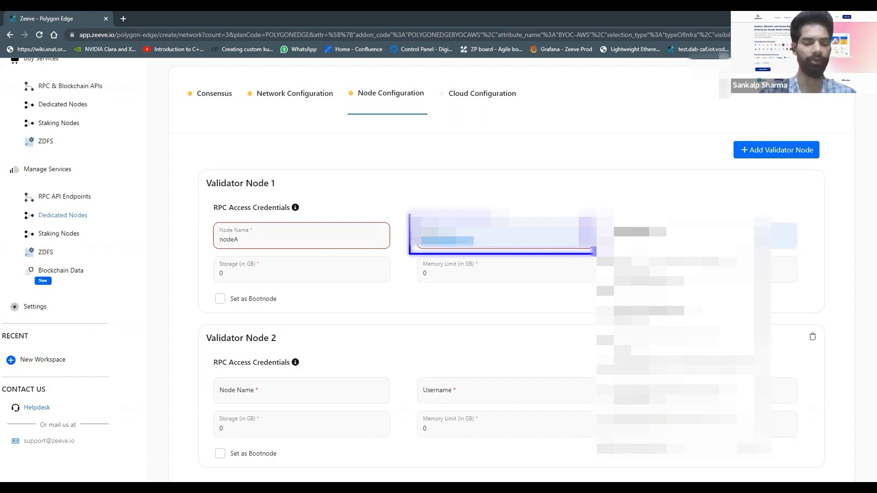
type("usernode")
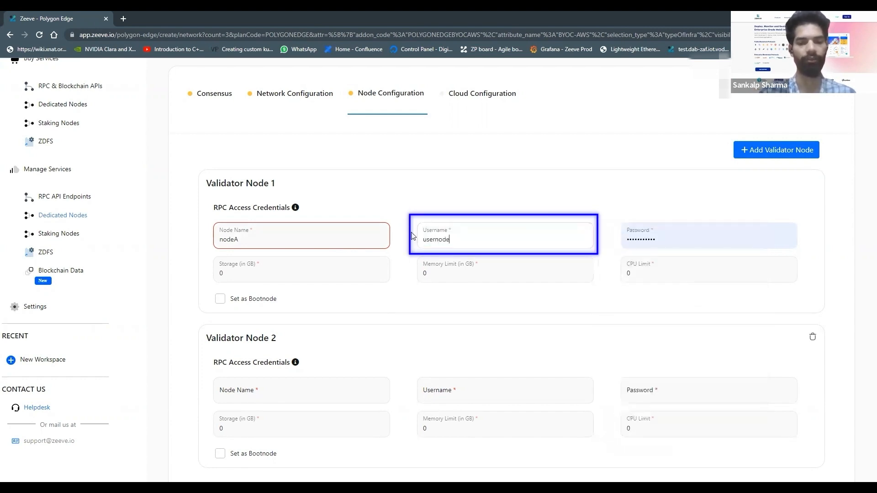
type("A")
left_click(354, 239)
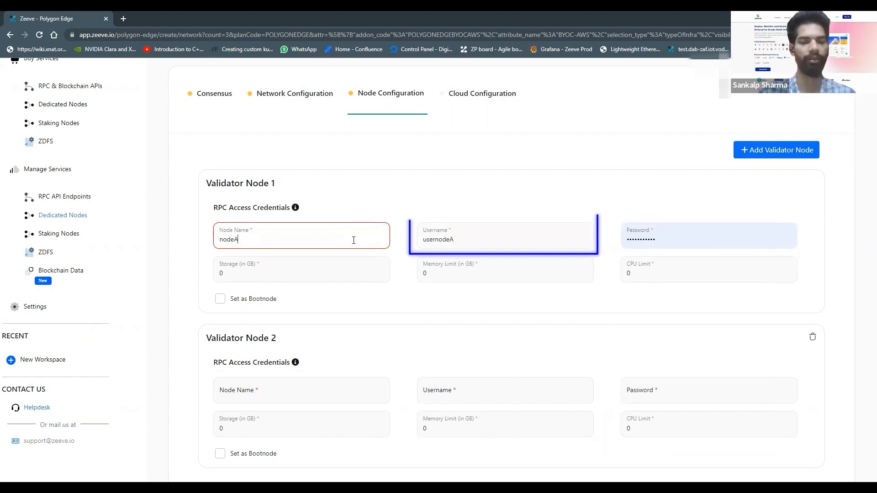
key("BackSpace")
type("a")
Replace the prefilled RPC access password of Validator Node 1 with a new password
double_click(658, 238)
type("•••••••••••••")
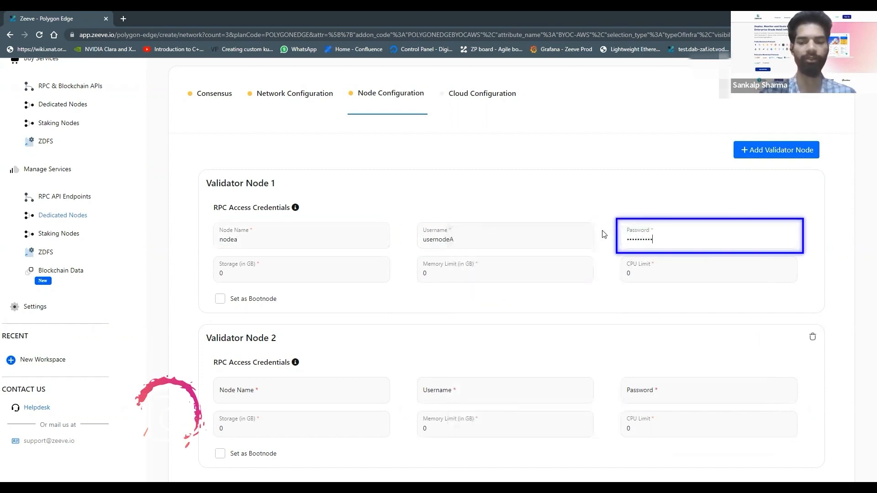
type("••••")
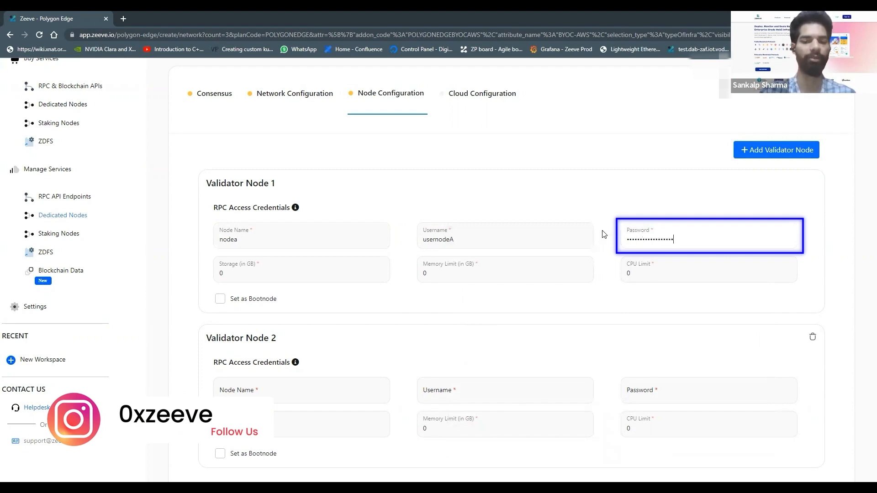
Give Validator Node 1 a storage of 2 GB, a memory limit of 2 GB and a CPU limit of 2, and set it as bootnode
left_click(307, 268)
key("BackSpace")
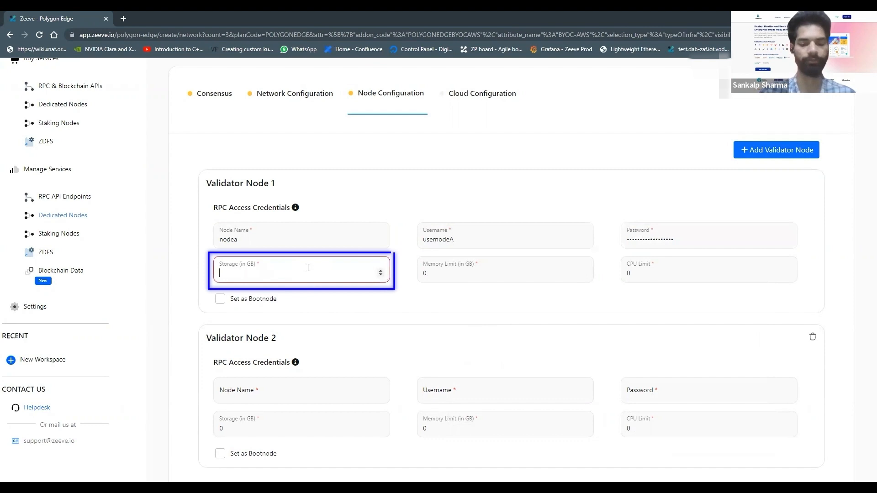
type("2")
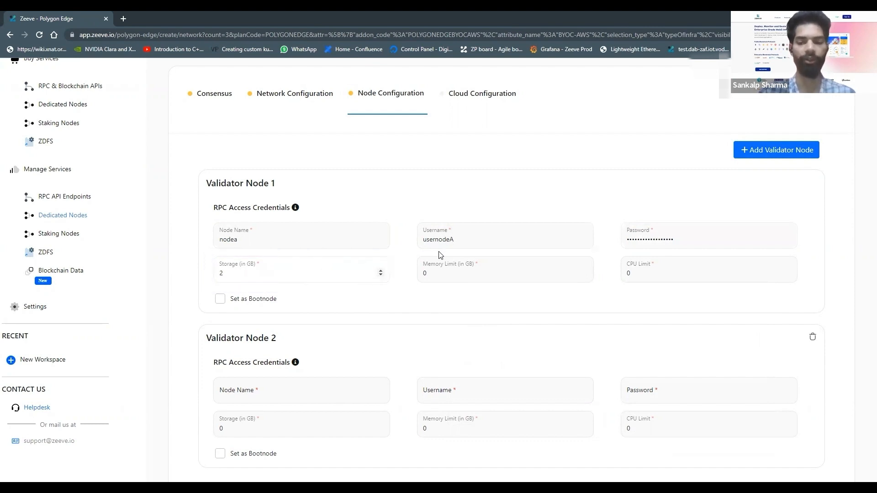
left_click(492, 274)
key("BackSpace")
type("2")
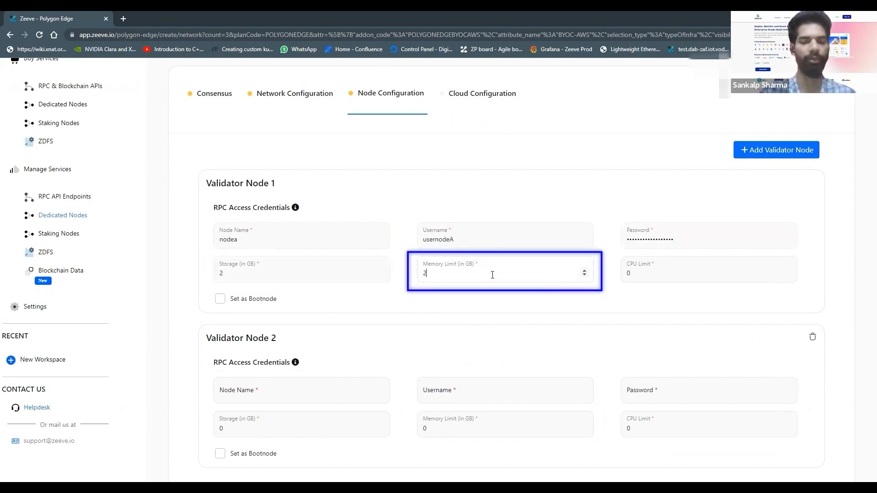
left_click(651, 274)
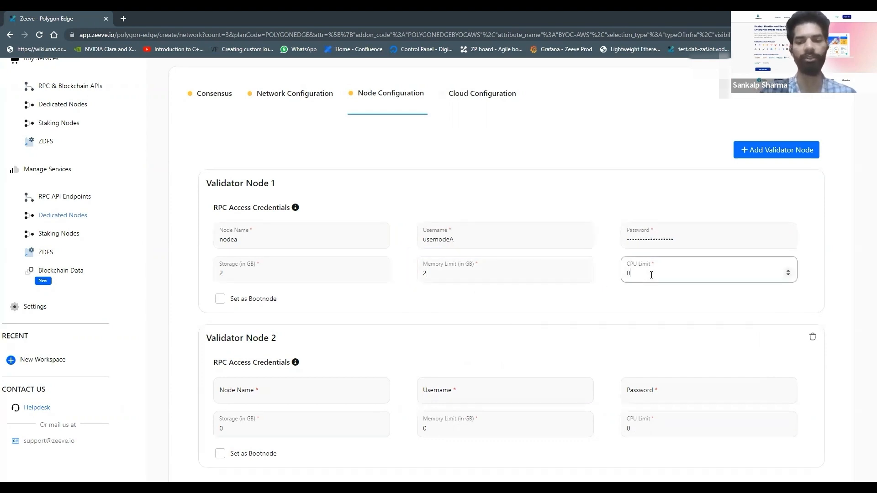
key("BackSpace")
type("2")
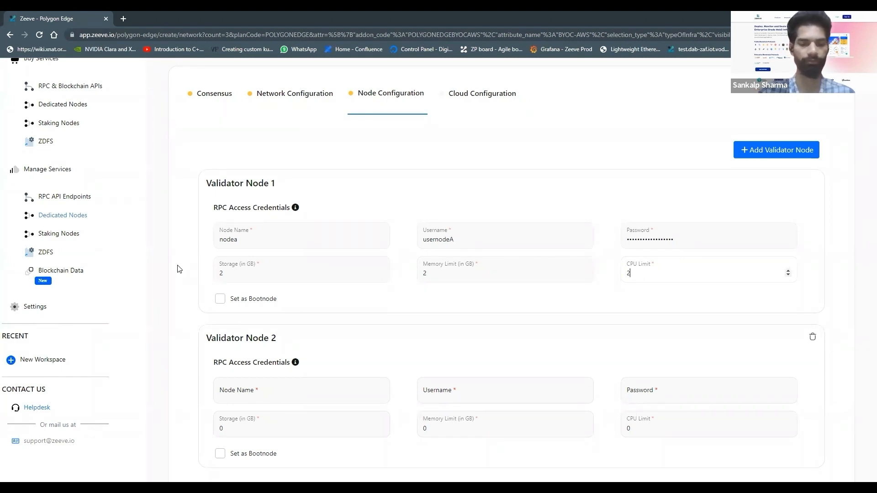
left_click(220, 299)
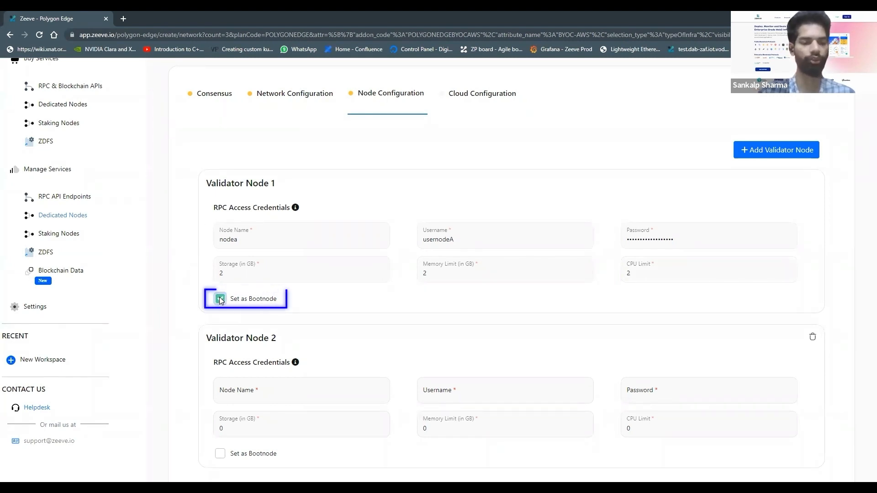
Set Validator Node 2 as bootnode and name it nodeb
scroll(222, 329, "down", 2)
left_click(220, 374)
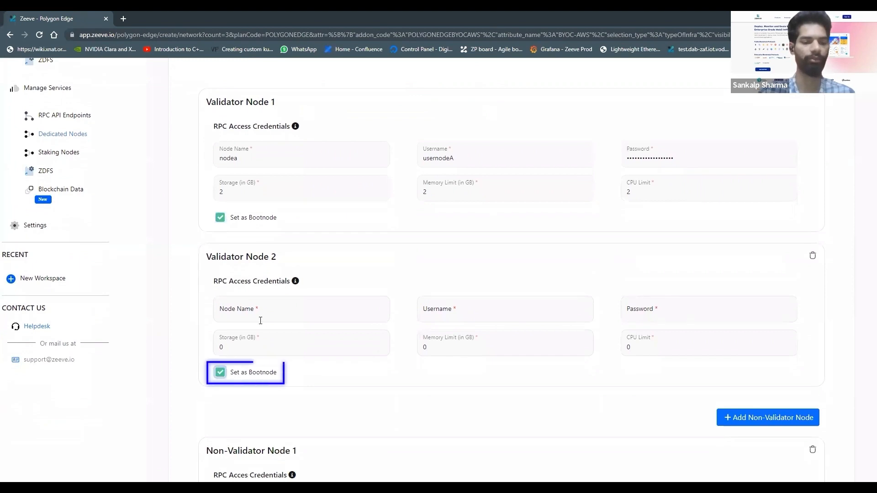
left_click(269, 310)
type("nodeb")
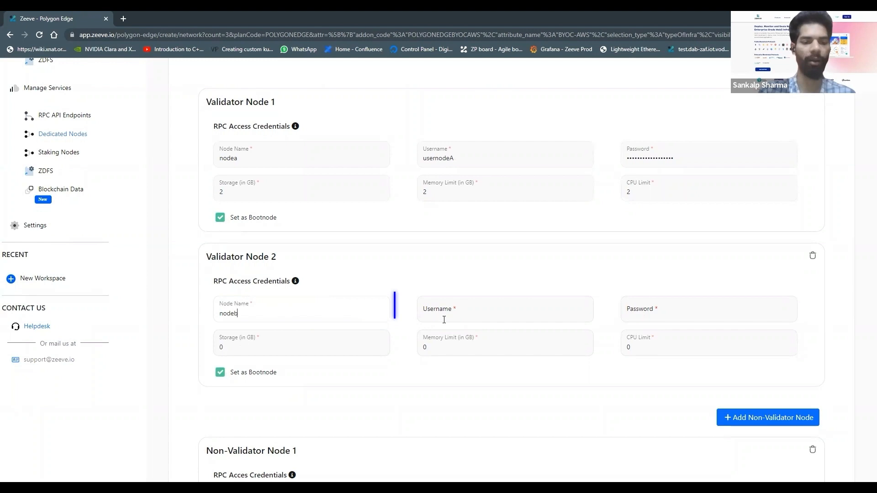
Set the RPC access username of Validator Node 2 to usernodeB and enter its password
left_click(472, 318)
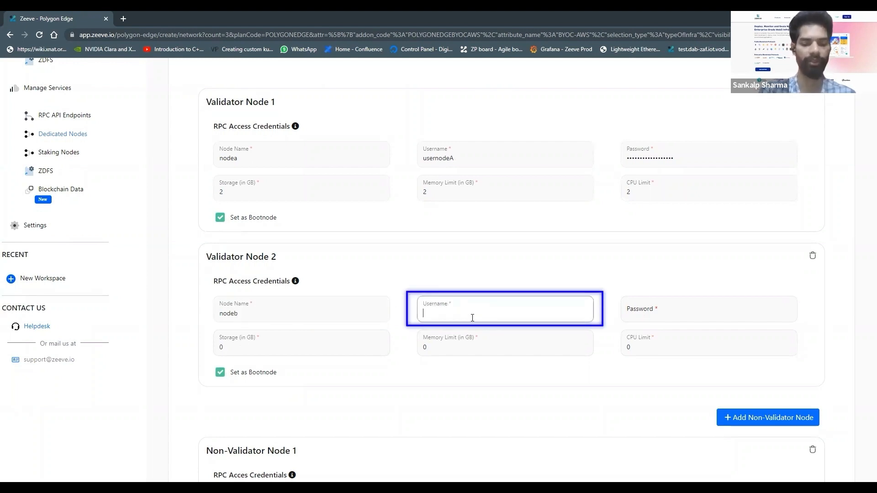
type("us")
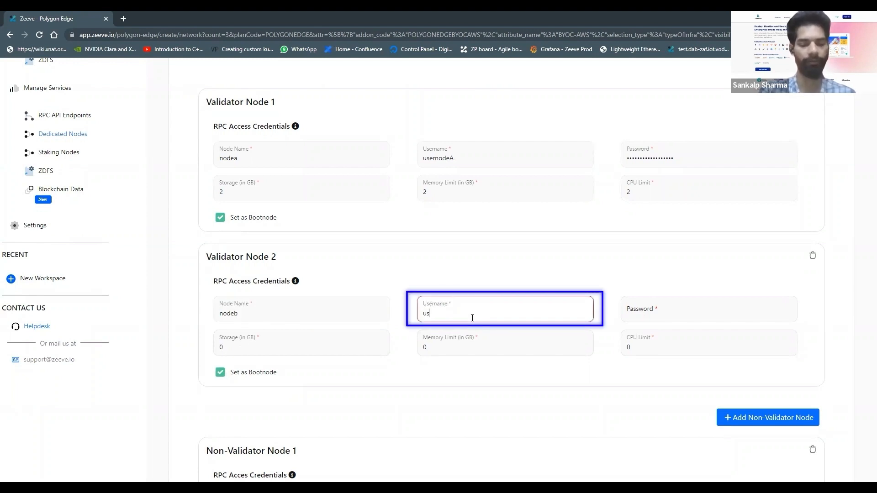
type("ernodeB")
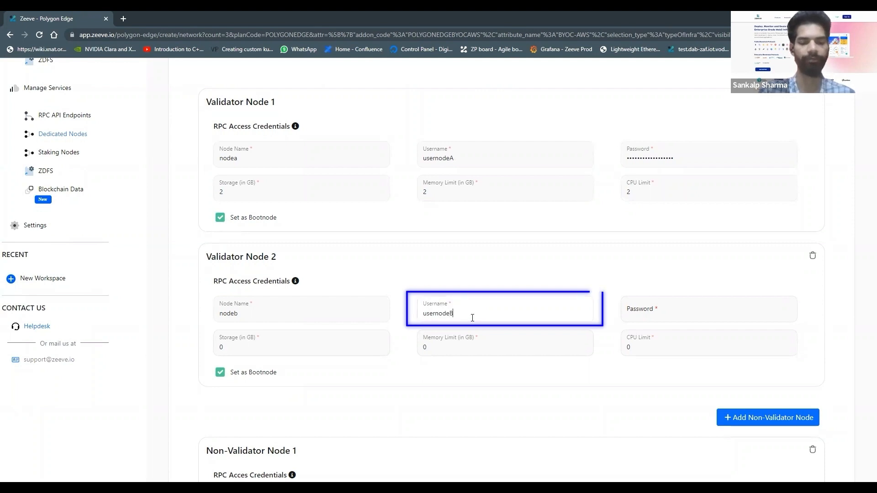
key("Tab")
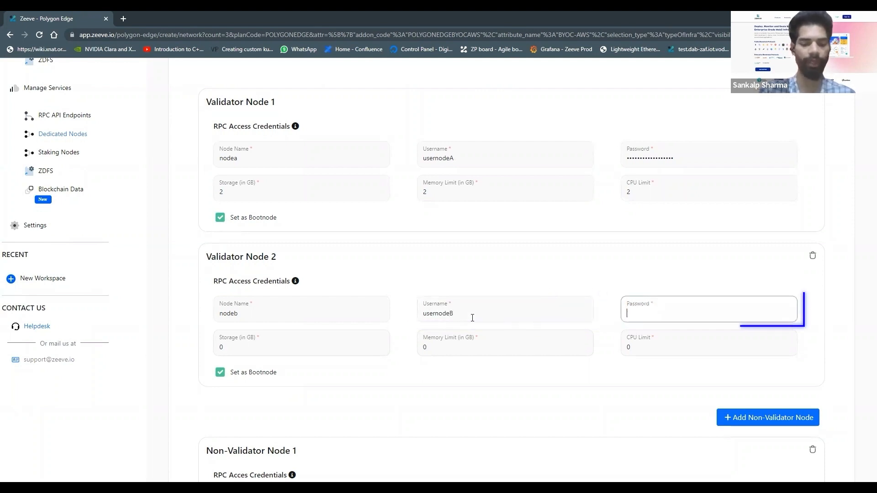
type("••••••••••")
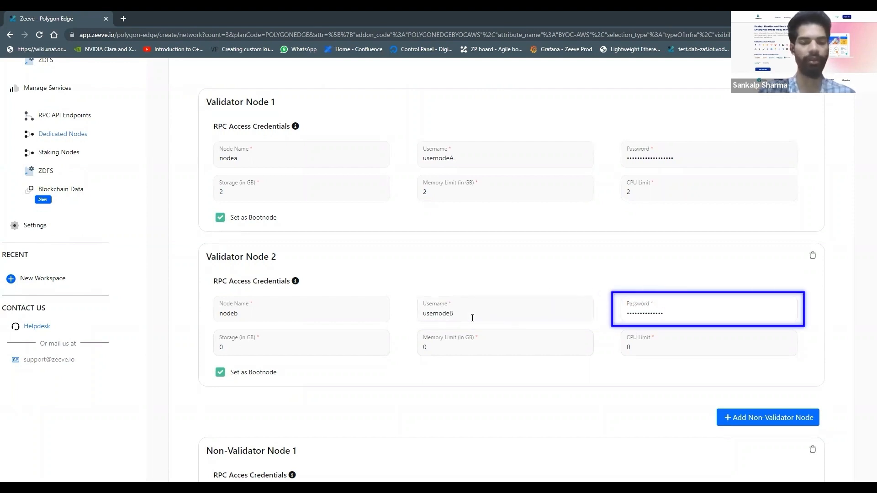
Give Validator Node 2 a storage of 2 GB, a memory limit of 2 GB and a CPU limit of 2
left_click(264, 350)
key("BackSpace")
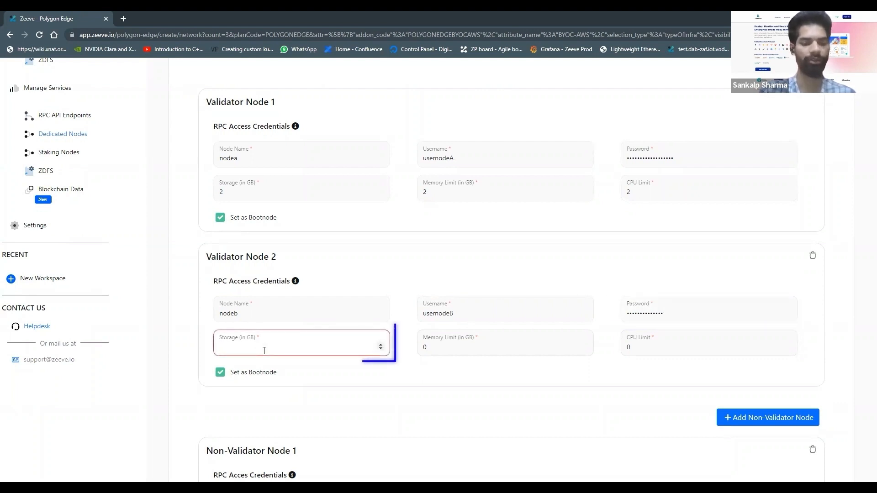
type("2")
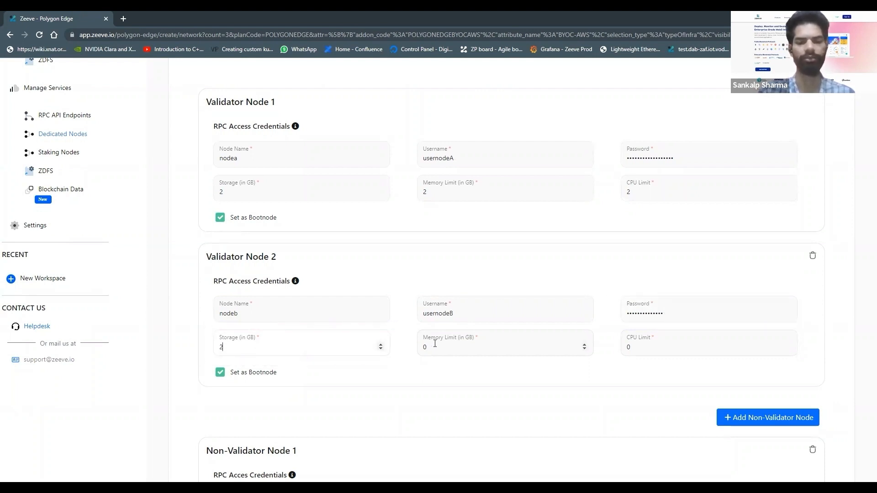
left_click(464, 356)
key("BackSpace")
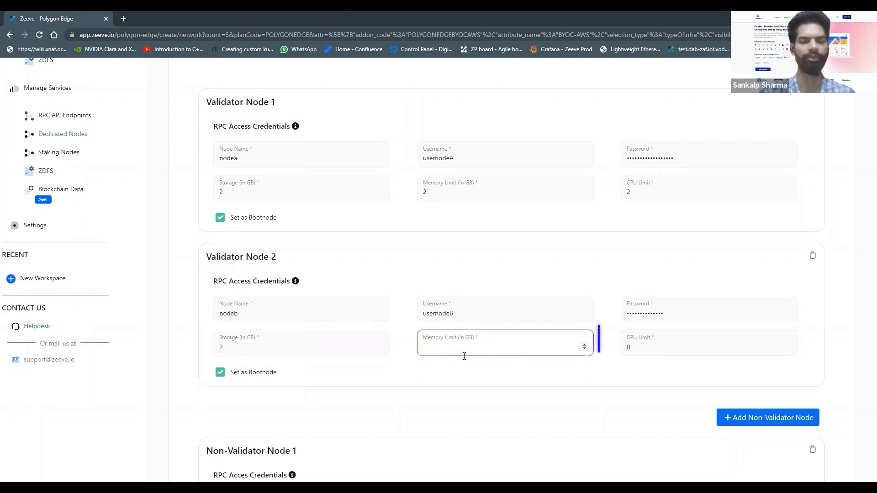
type("2")
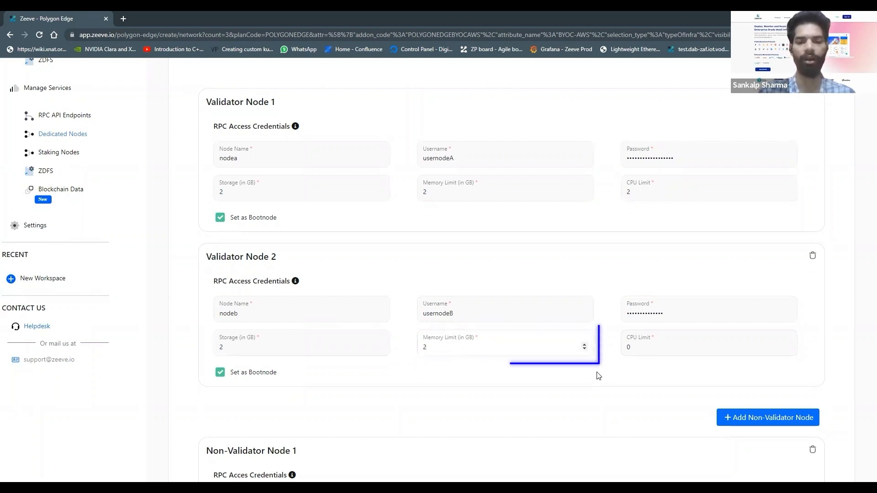
left_click(661, 346)
key("BackSpace")
type("2")
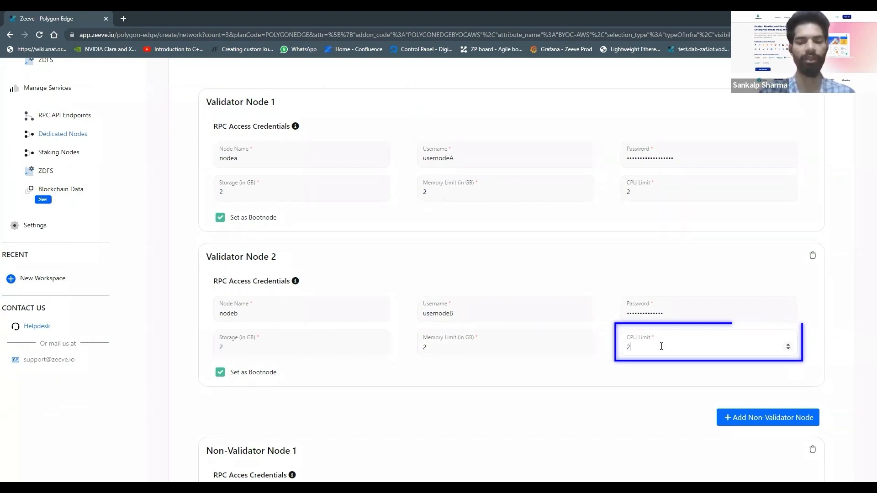
Change the CPU limit of Validator Node 2 and Validator Node 1 to 1 each
scroll(589, 363, "down", 1)
scroll(587, 363, "down", 1)
scroll(585, 362, "up", 2)
key("BackSpace")
type("1")
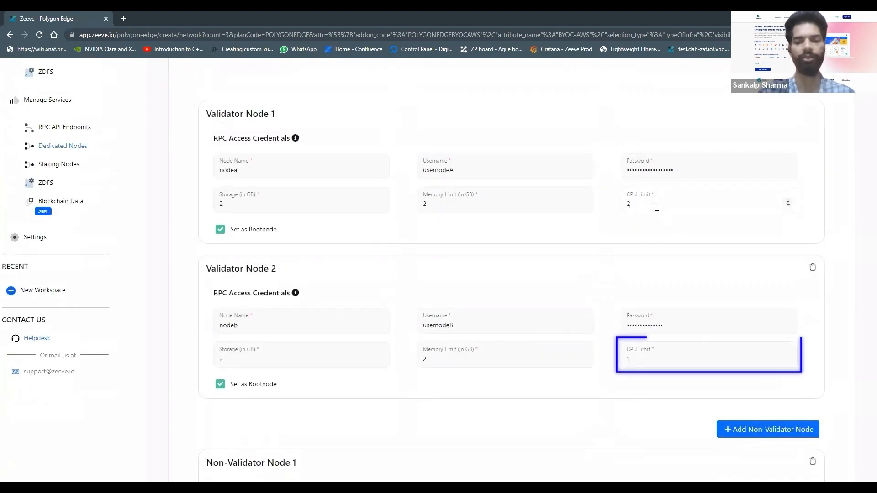
left_click(657, 206)
key("BackSpace")
type("1")
Name Non-Validator Node 1 nodec
scroll(555, 270, "down", 4)
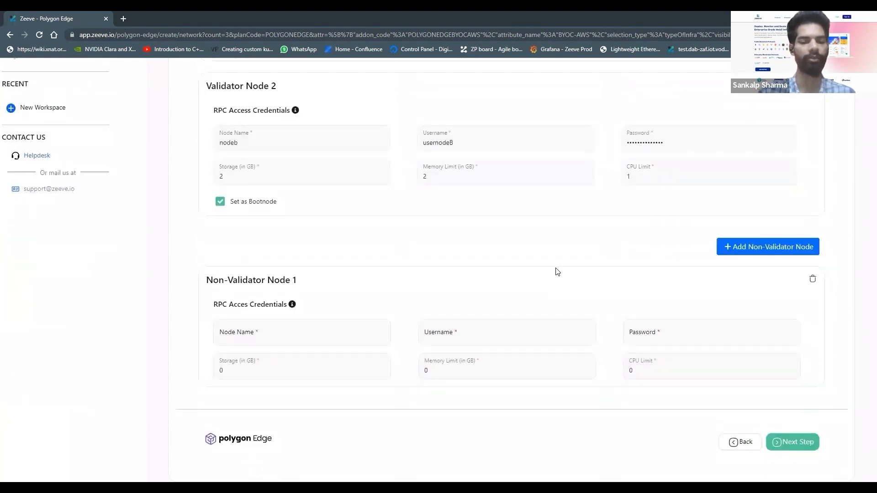
left_click(278, 326)
type("node")
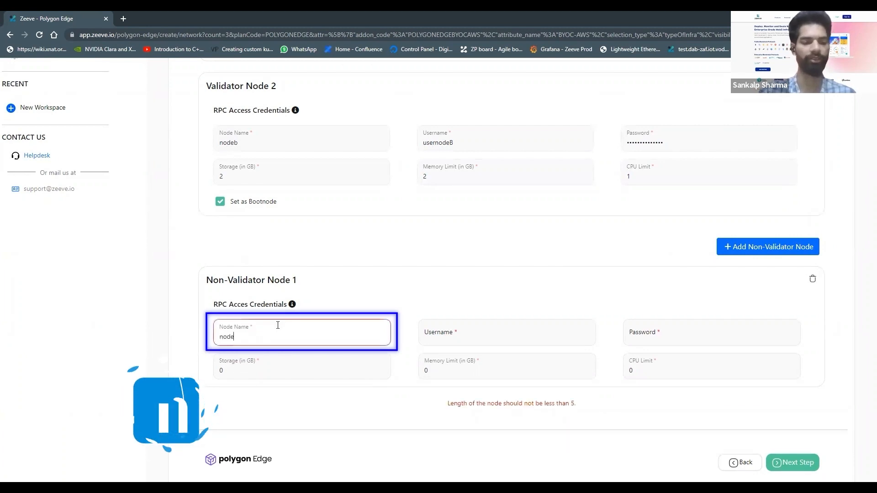
type("c")
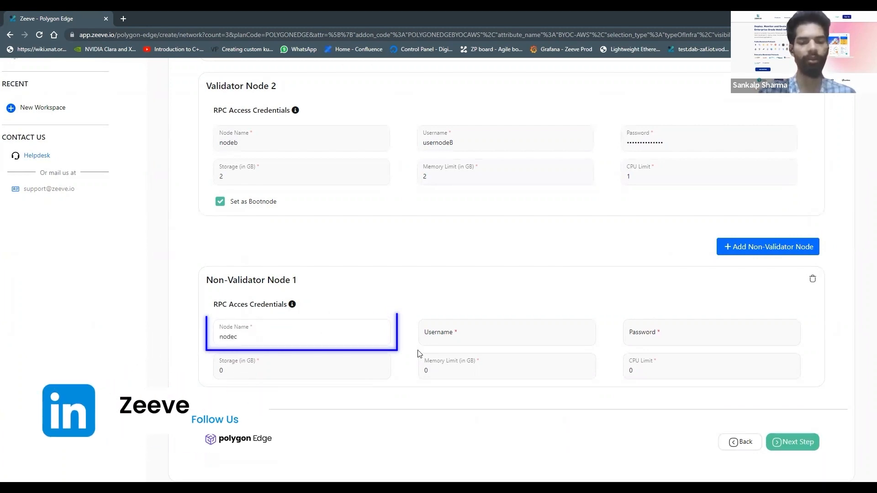
Set the RPC access username of Non-Validator Node 1 to usernodec and enter its password
left_click(486, 332)
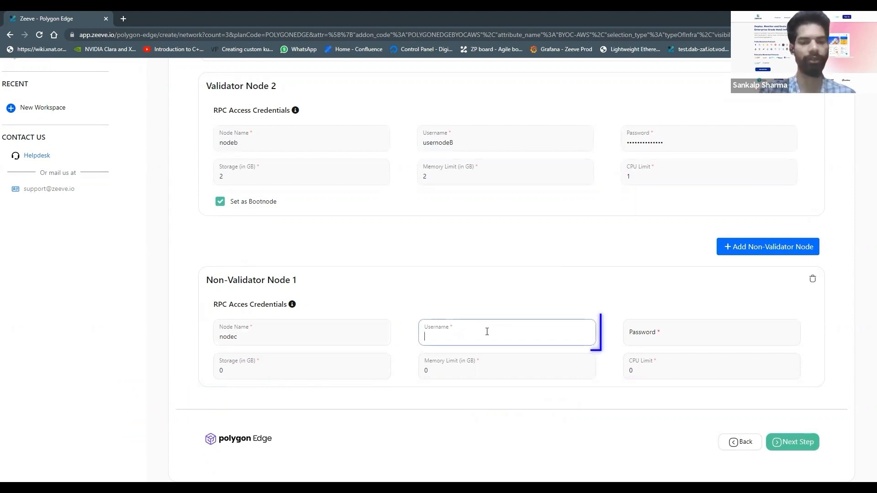
type("usernode")
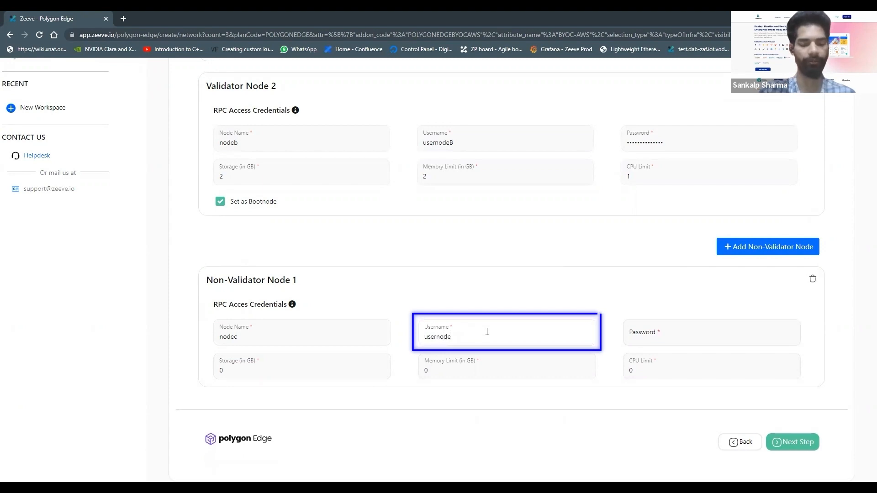
type("c")
left_click(698, 327)
type("••••••••••")
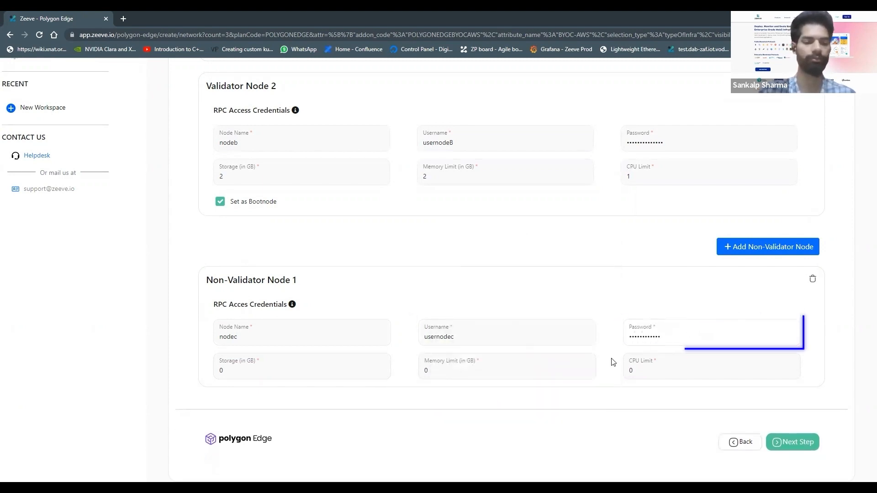
Give Non-Validator Node 1 2 GB storage, a 2 GB memory limit and a CPU limit of 1, and proceed to the cloud configuration
left_click(246, 370)
type("2")
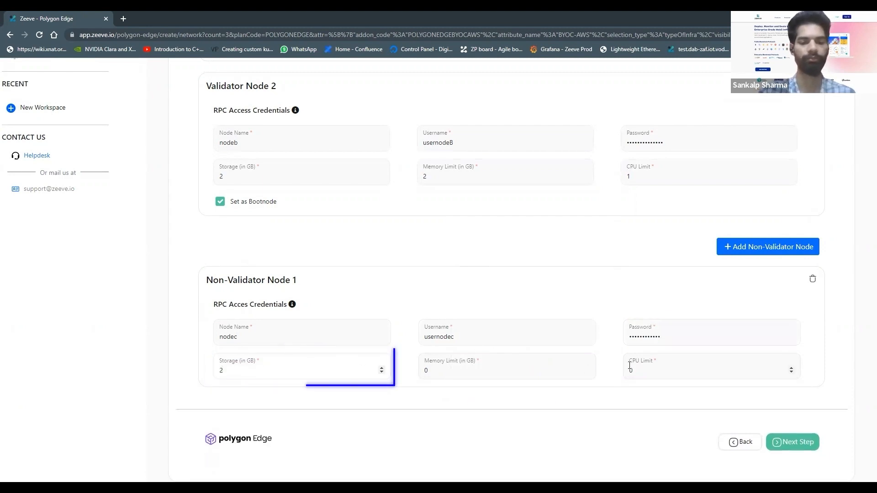
left_click(528, 368)
type("2")
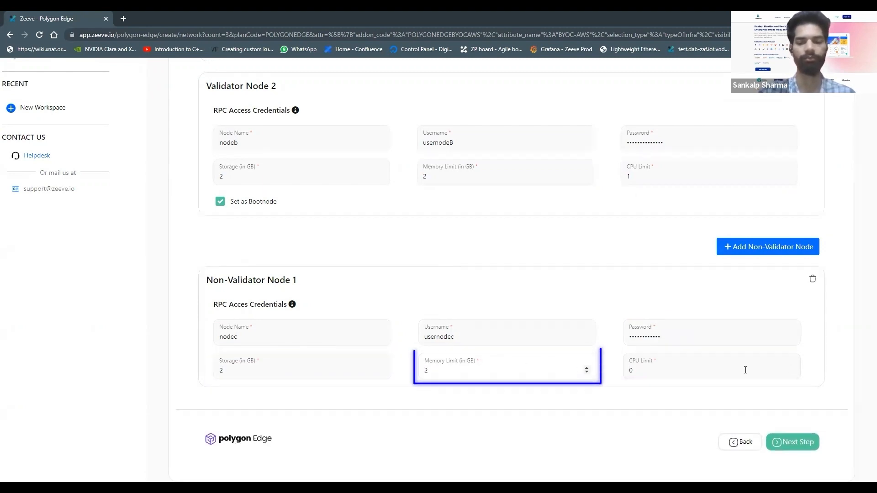
left_click(674, 368)
type("1")
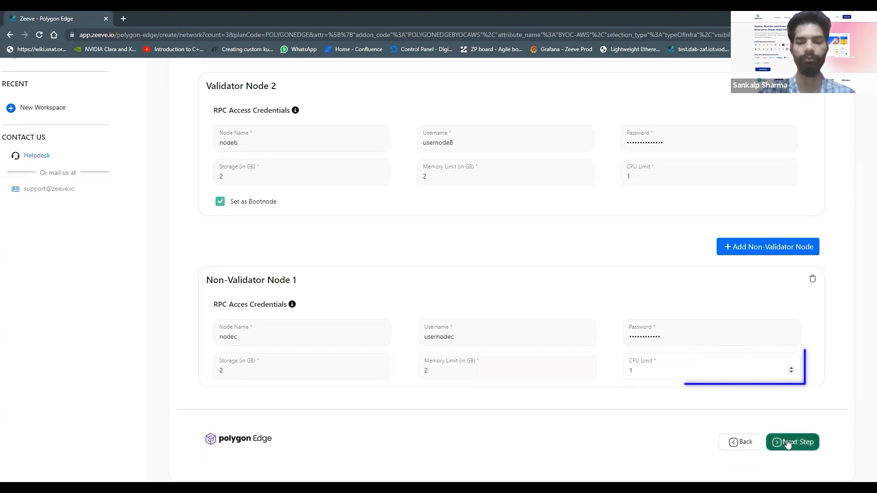
left_click(786, 443)
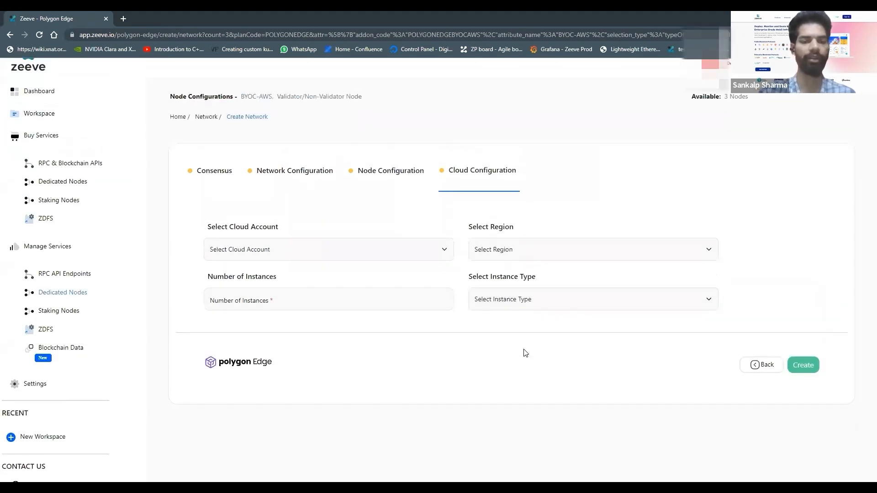
Select zeevedev as the cloud account for the network
scroll(526, 353, "up", 1)
left_click(520, 170)
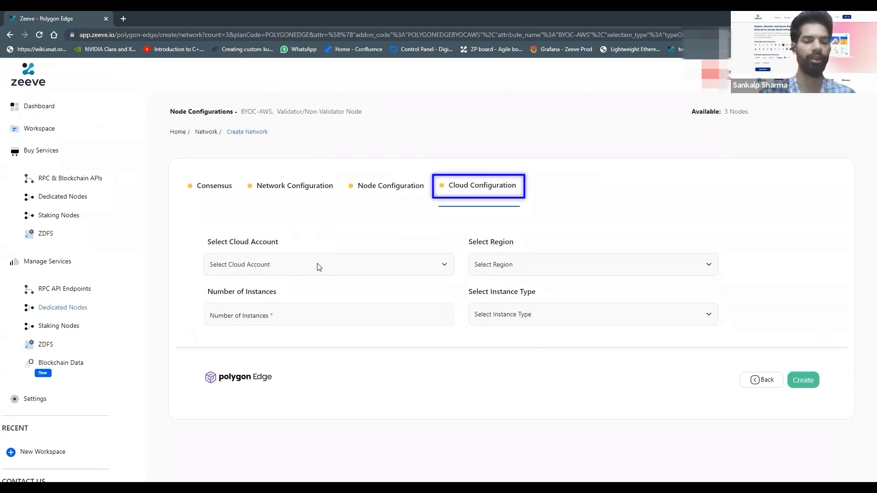
left_click(318, 267)
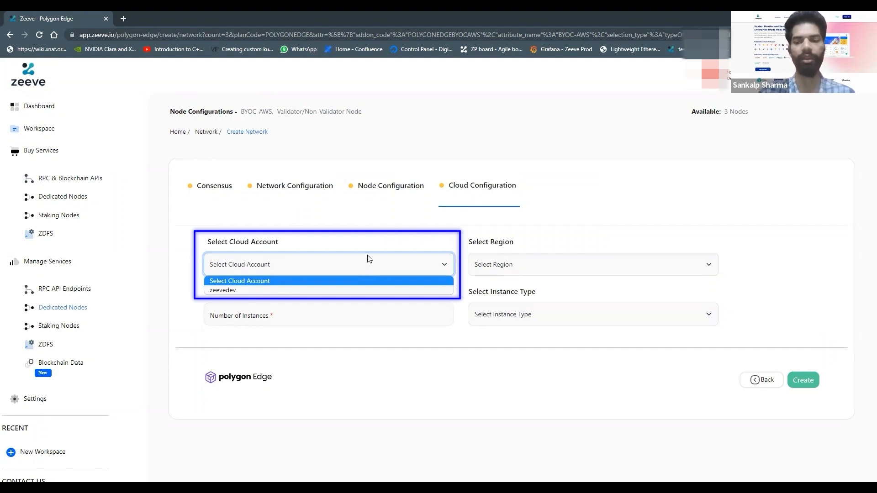
left_click(348, 291)
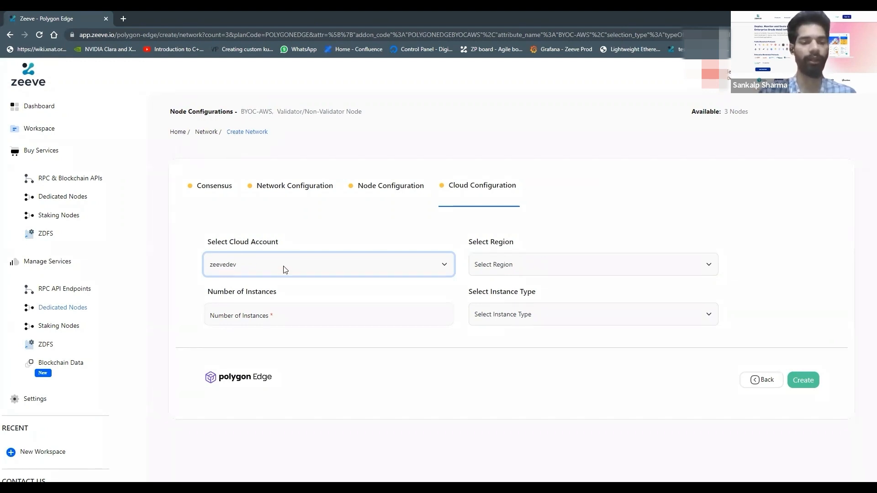
left_click(295, 274)
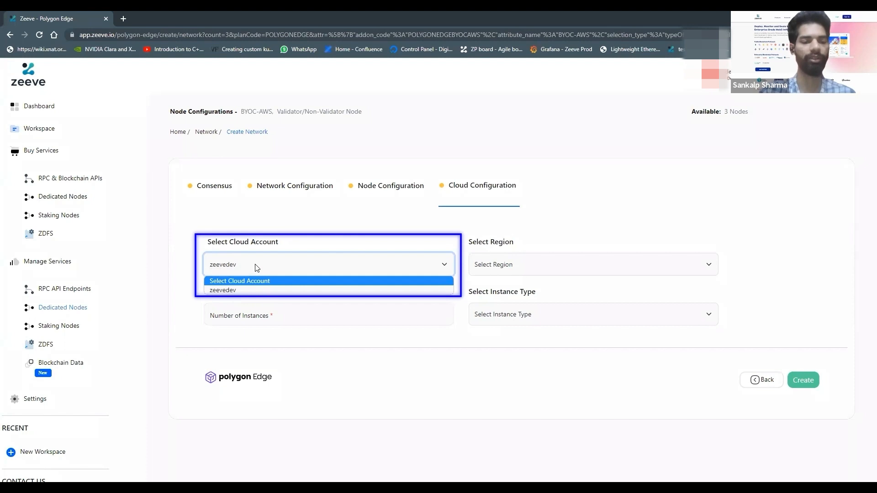
left_click(259, 293)
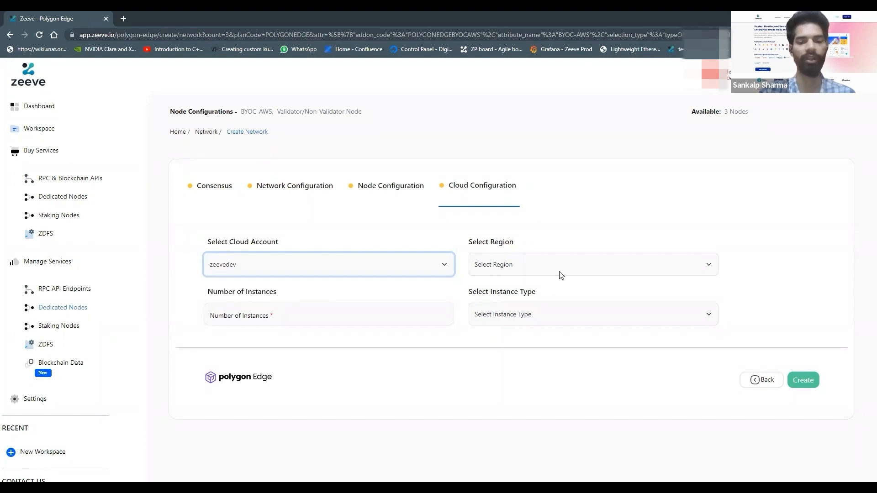
Set the cloud region to ap-northeast-2 and the number of instances to 3
left_click(559, 272)
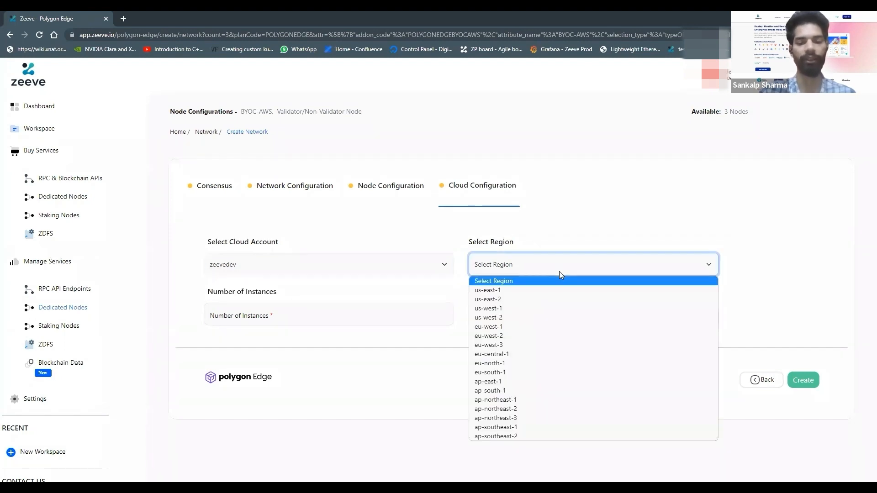
left_click(535, 409)
left_click(403, 313)
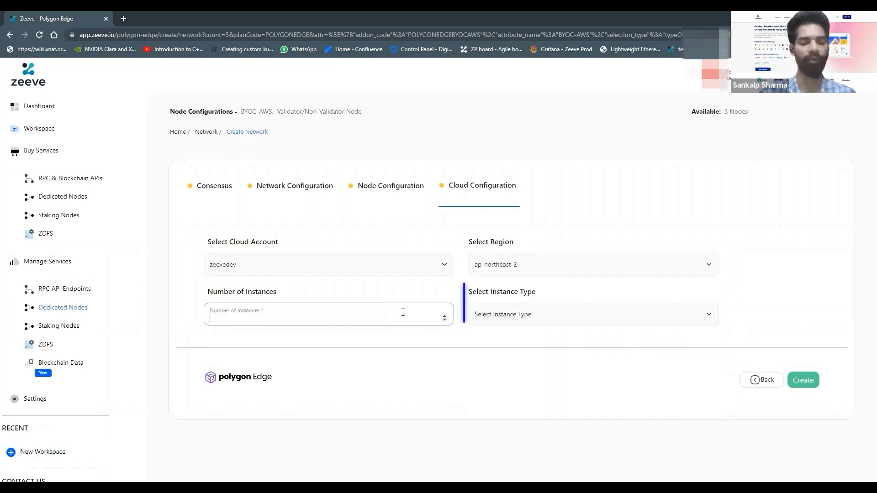
type("3")
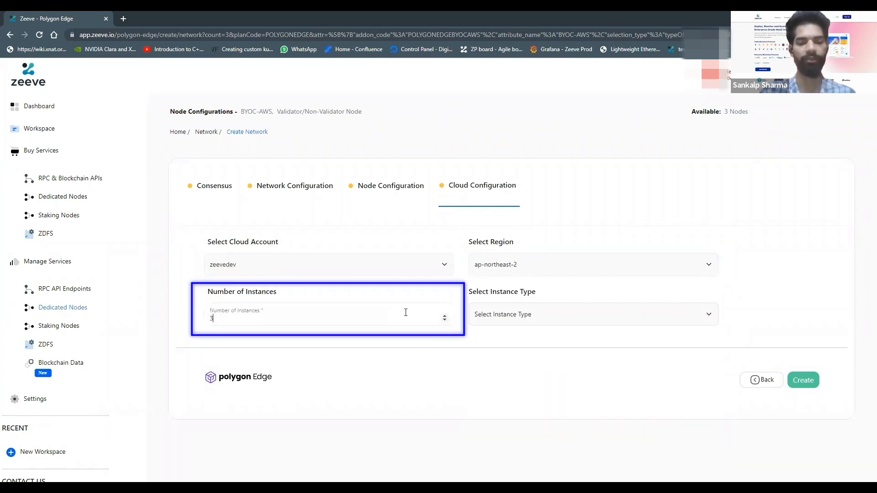
Choose t3a.large as the instance type and try to create the network
left_click(509, 314)
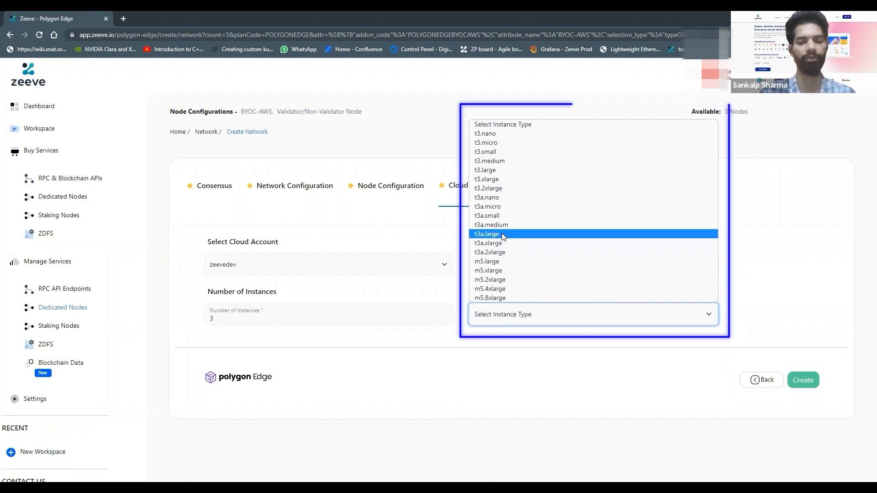
left_click(501, 234)
scroll(617, 368, "down", 1)
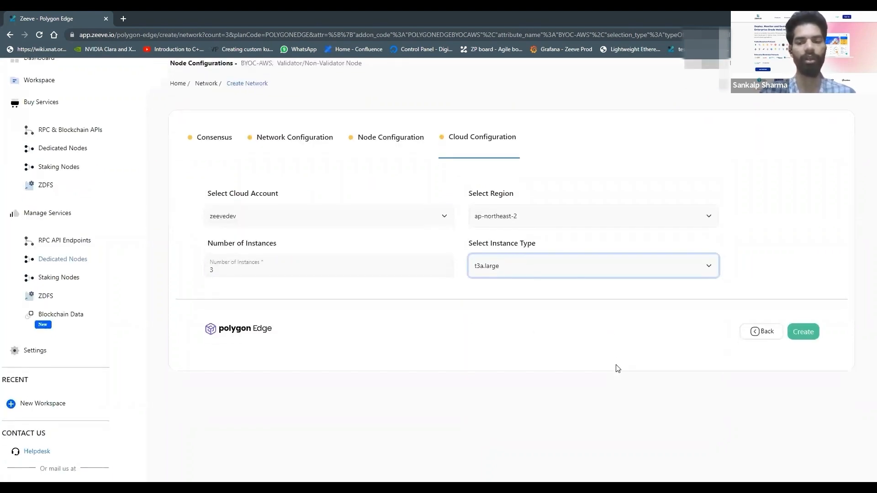
scroll(618, 368, "up", 1)
scroll(723, 302, "up", 1)
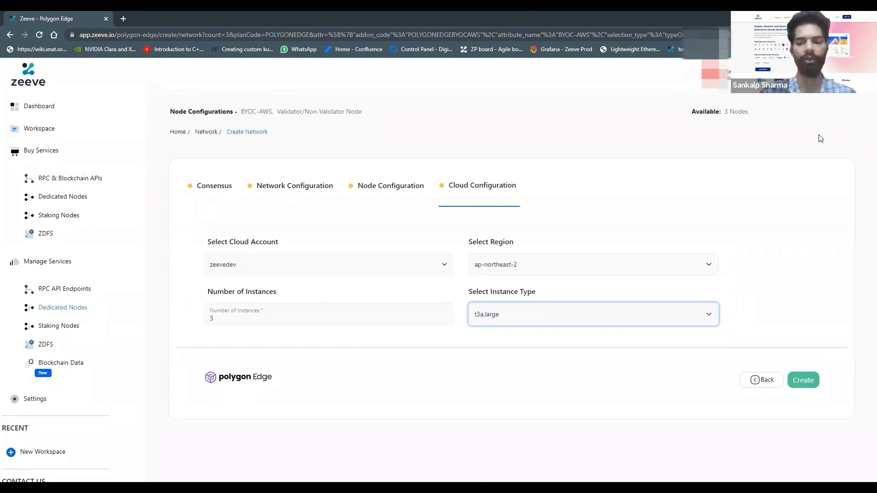
left_click(804, 379)
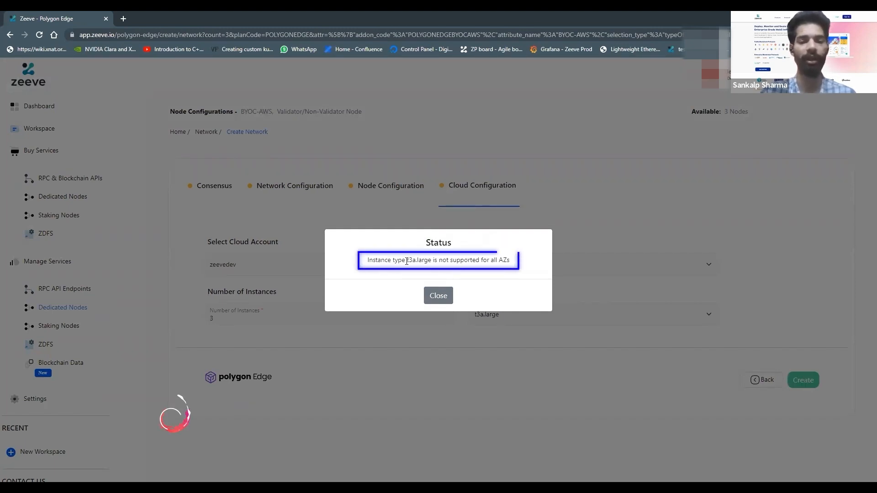
Dismiss the status message, change the instance type to t3.xlarge, and create the network, continuing to the list of dedicated networks
left_click_drag(405, 260, 505, 259)
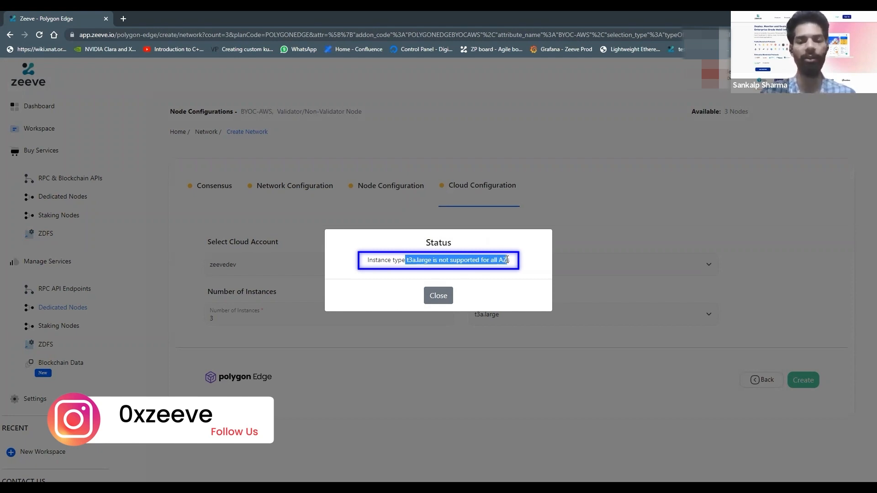
left_click(437, 296)
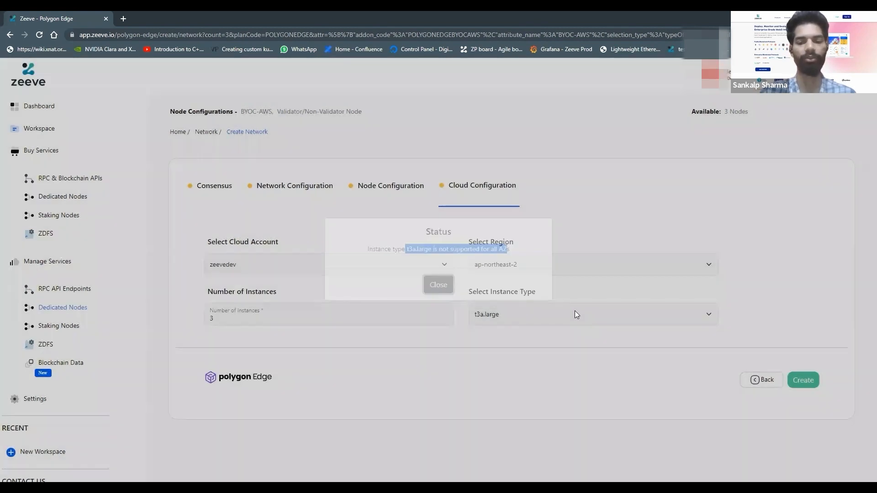
left_click(575, 312)
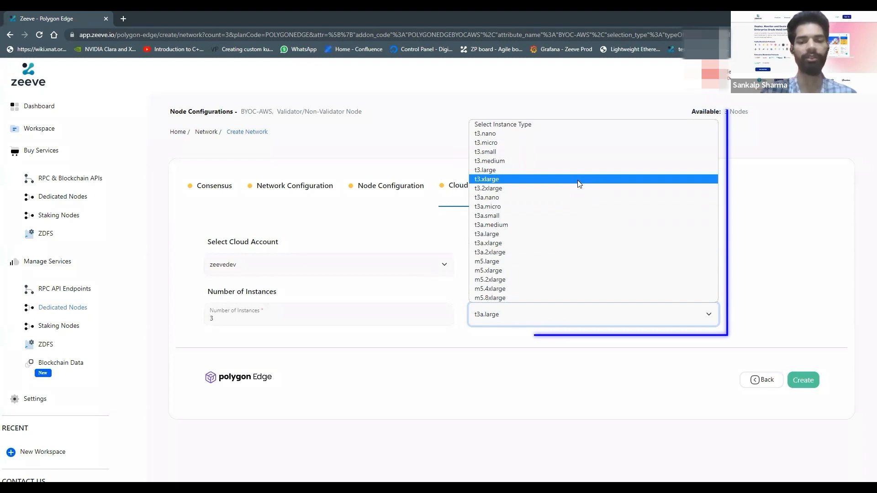
left_click(578, 180)
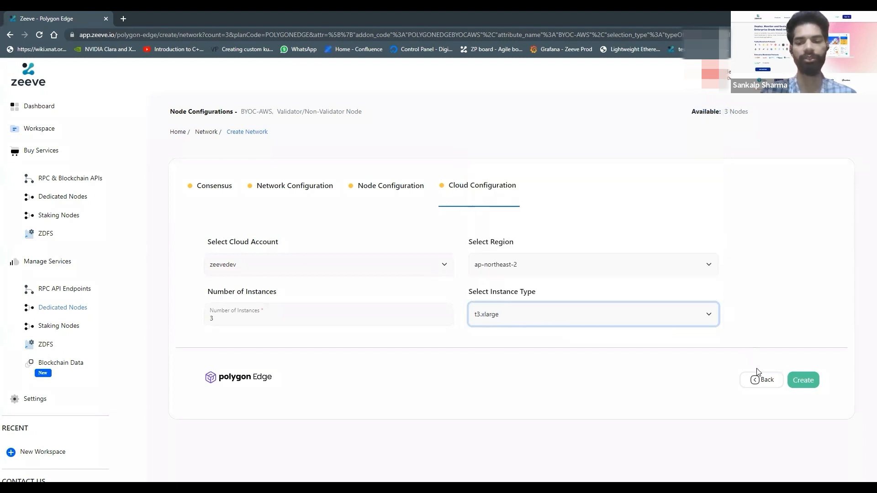
left_click(802, 381)
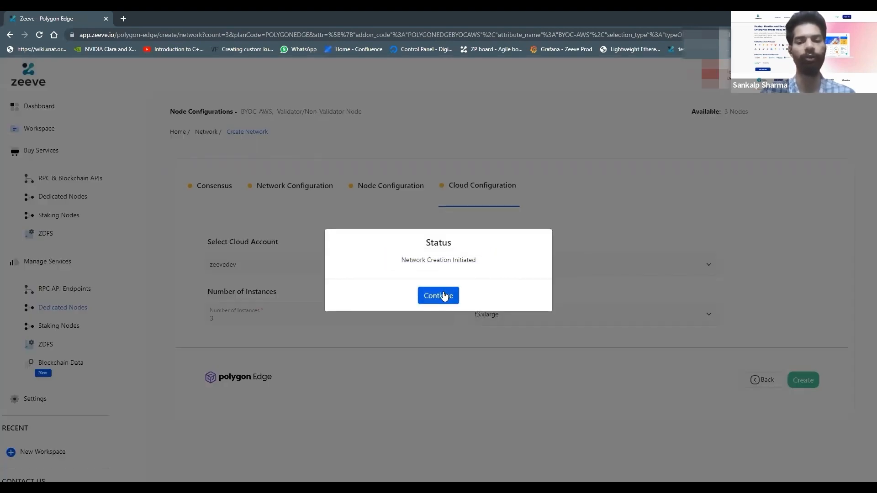
left_click(439, 295)
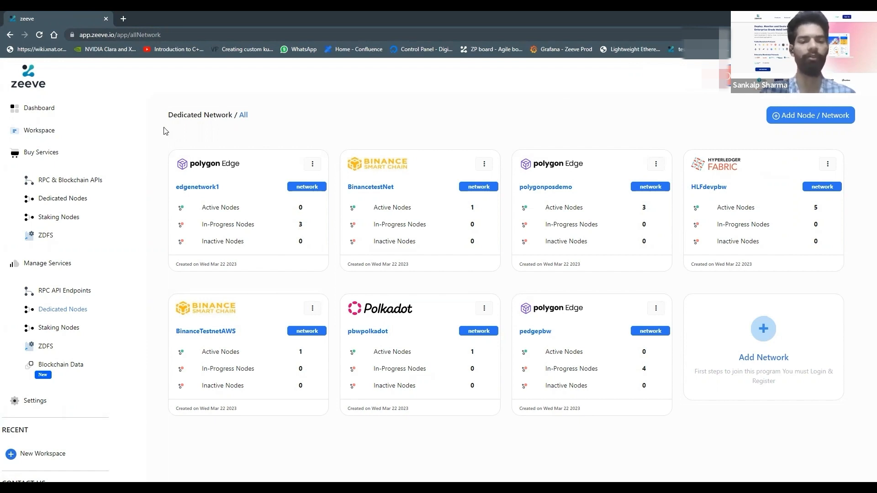
Open the polygonposdemo network and review its network details, validator and non-validator nodes, and topology
left_click(538, 193)
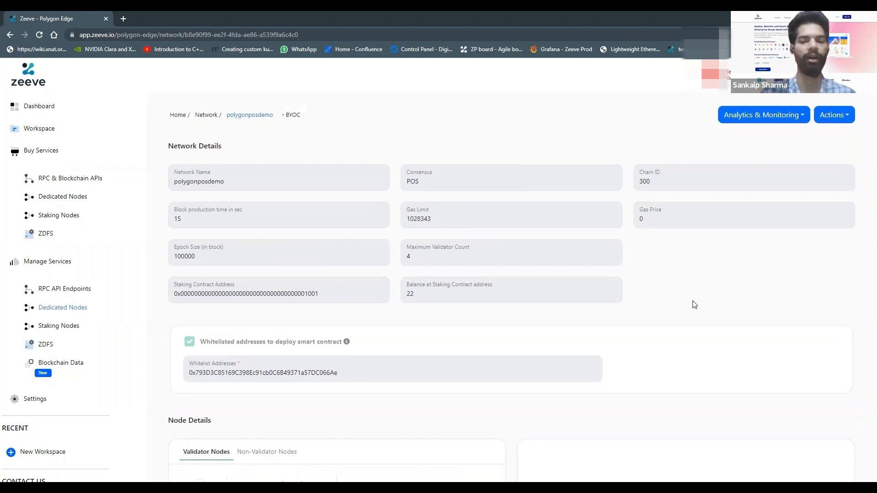
scroll(695, 305, "down", 1)
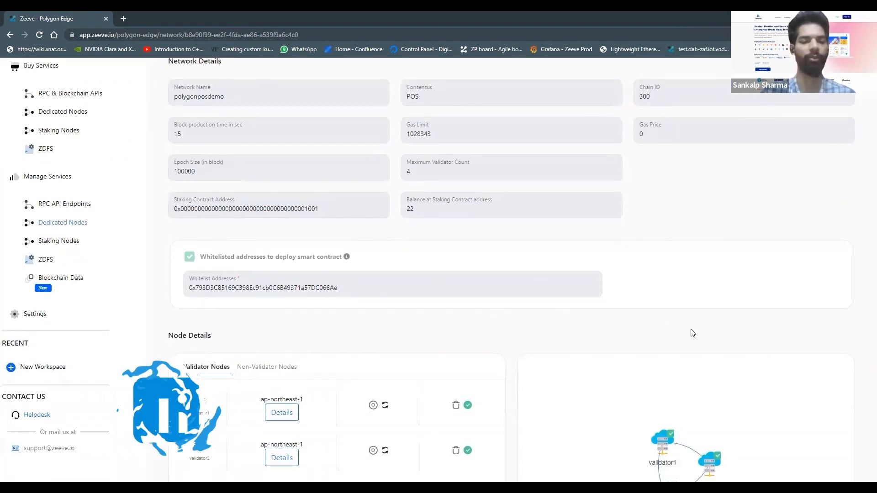
scroll(692, 332, "down", 1)
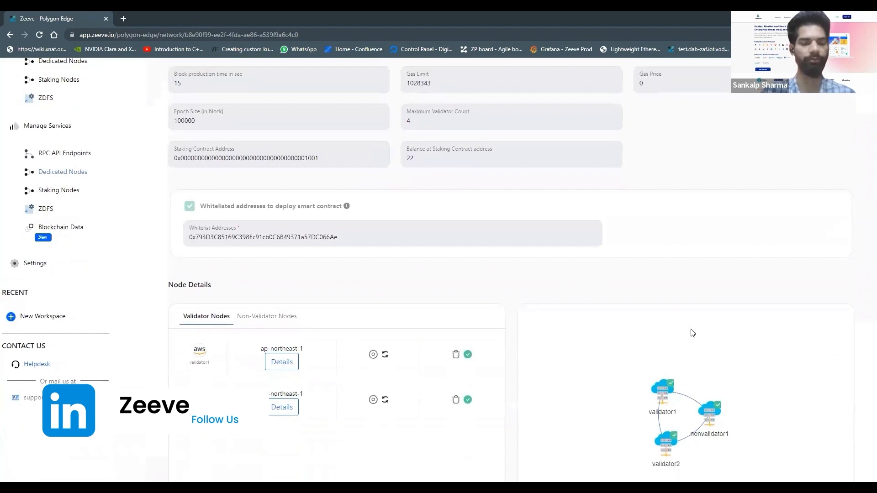
scroll(692, 332, "down", 3)
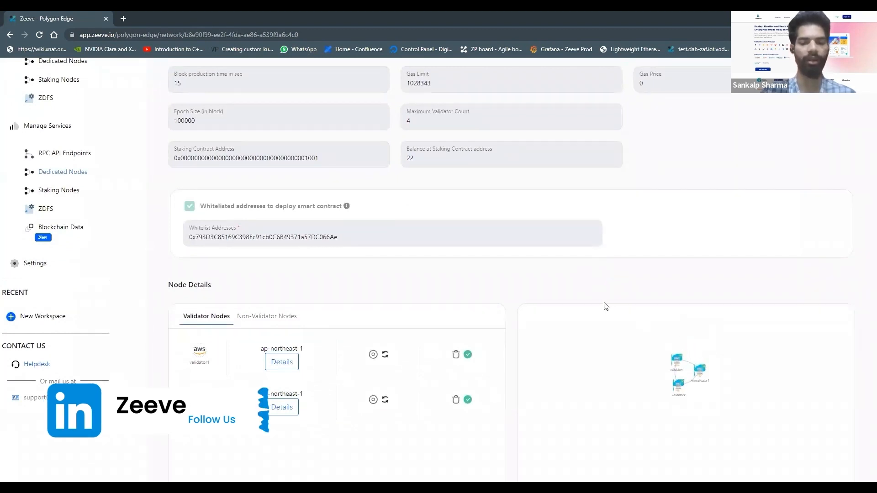
scroll(525, 300, "down", 1)
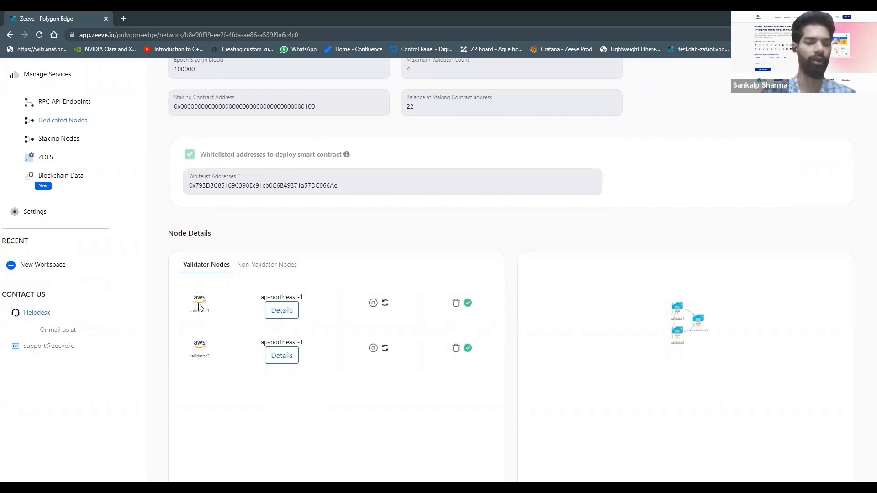
scroll(212, 304, "down", 1)
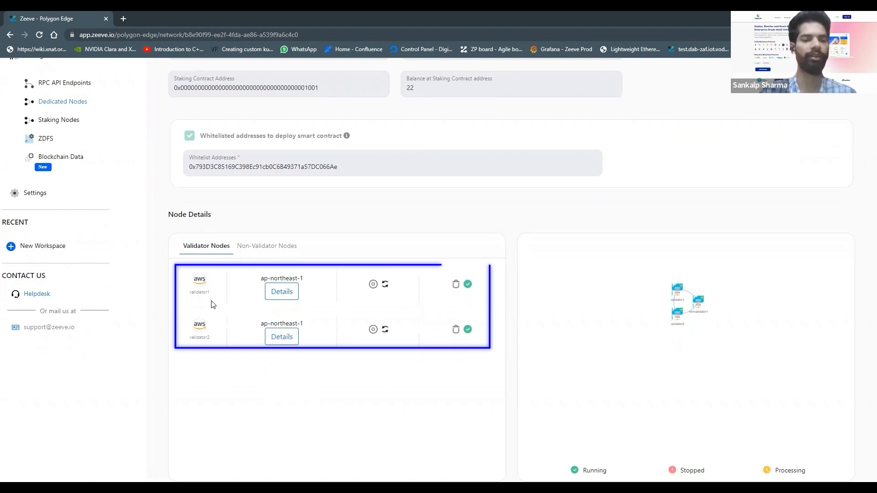
left_click(268, 247)
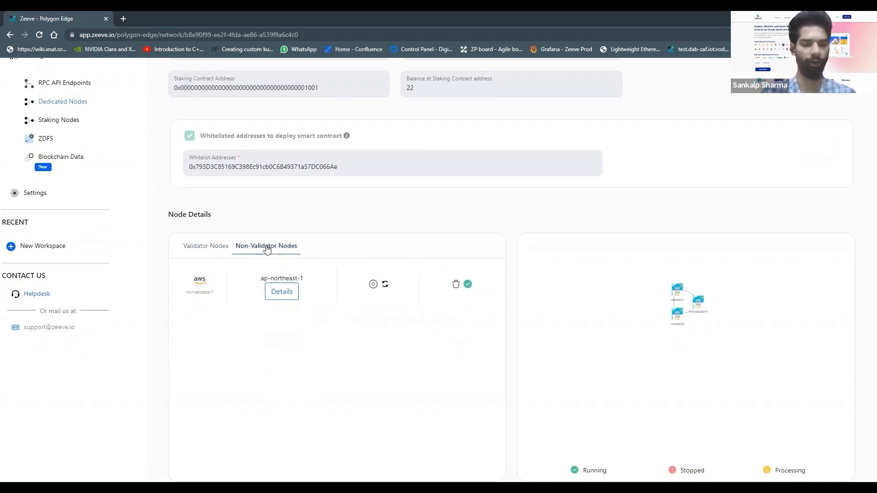
left_click(204, 247)
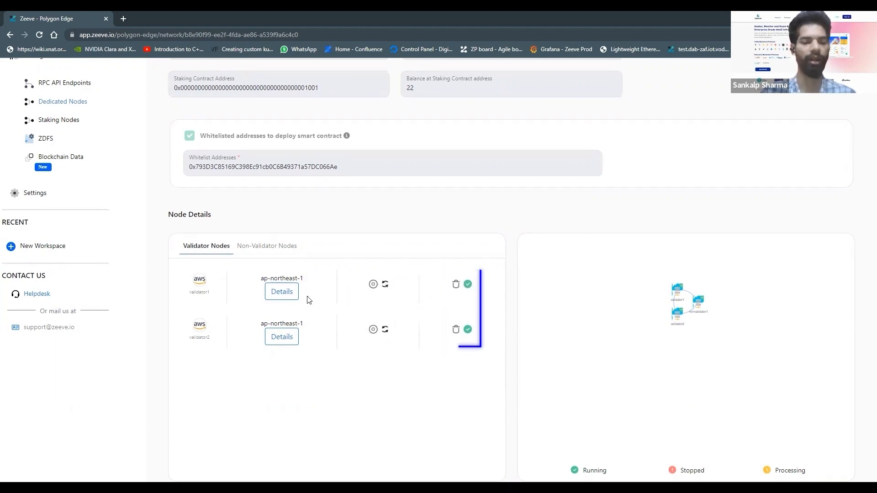
View the details of node validator1, highlight its node URL, and close the details
left_click(281, 292)
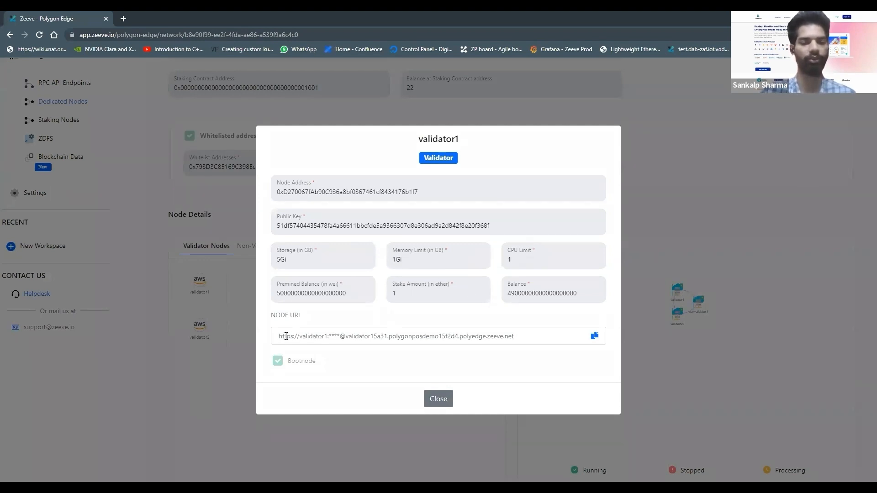
left_click_drag(286, 336, 508, 338)
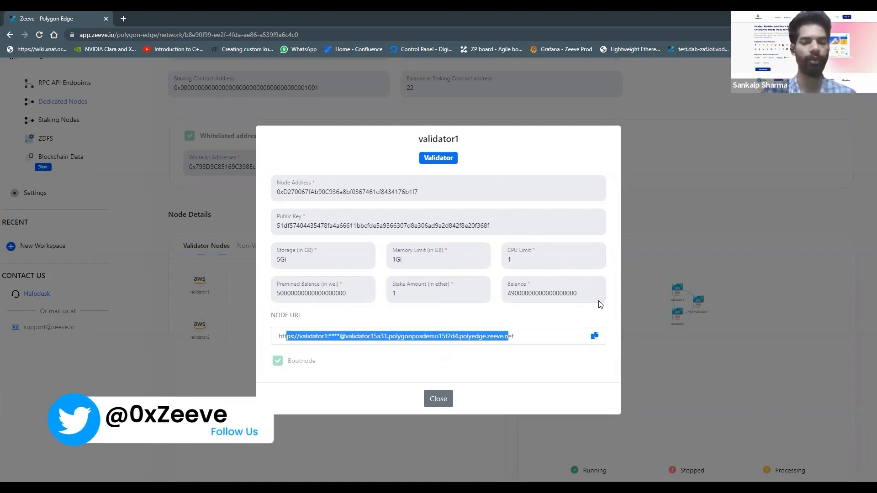
left_click(437, 400)
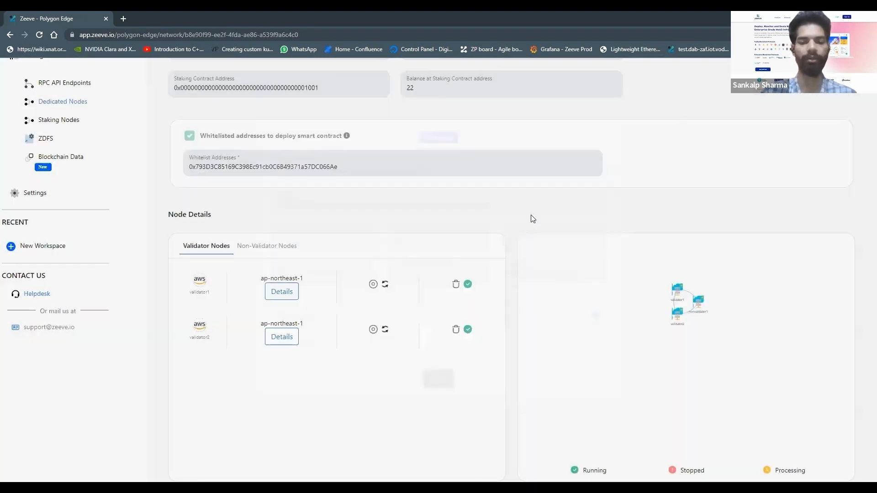
Look through the Analytics & Monitoring options and the available actions for the polygonposdemo network
scroll(524, 226, "up", 3)
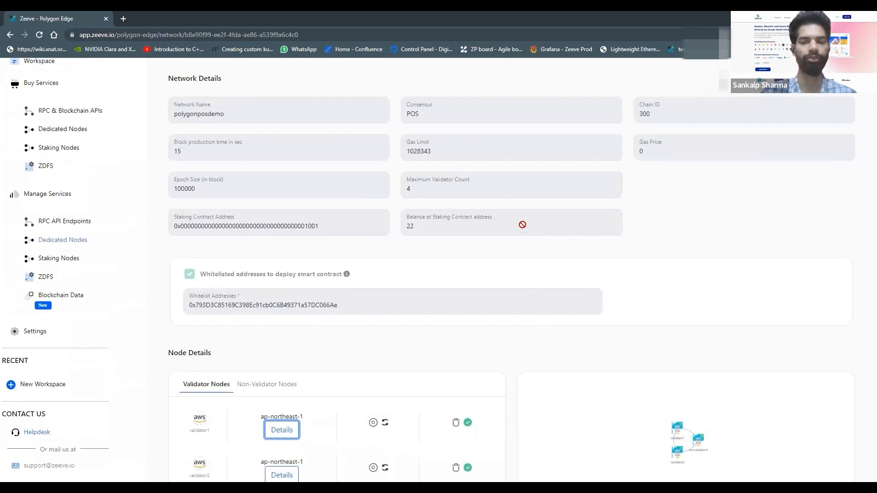
scroll(522, 225, "up", 2)
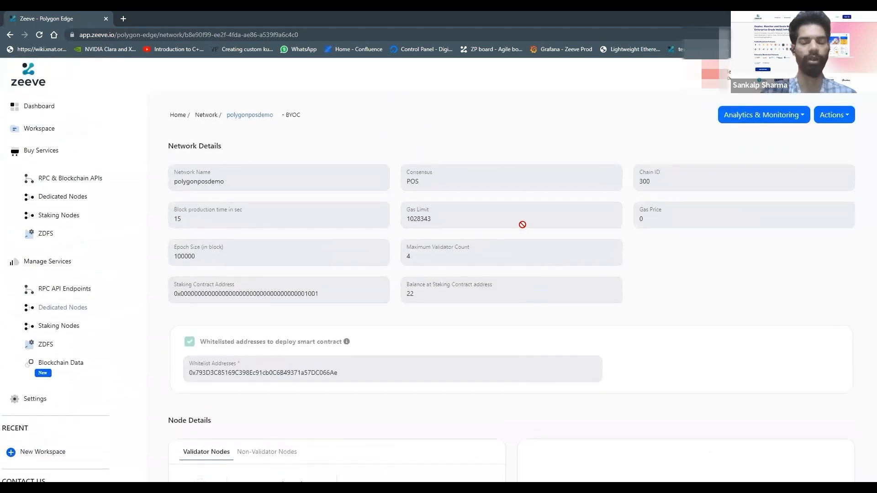
left_click(728, 121)
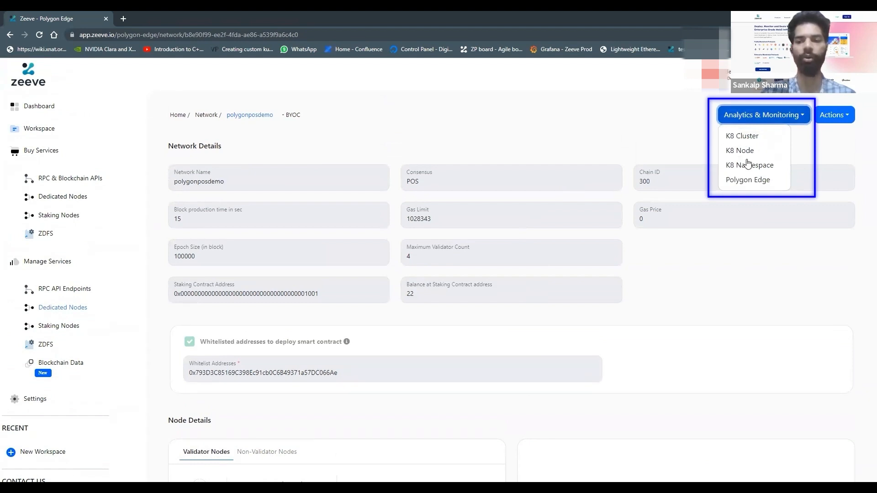
left_click(847, 114)
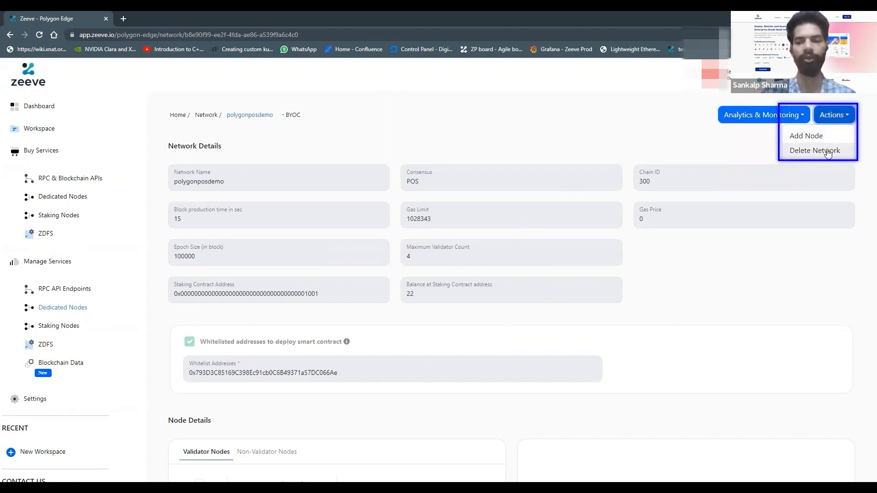
Open the Add Node form for polygonposdemo, choose the Non-Validator node type, and return to the network details without creating a node
left_click(741, 141)
left_click(831, 115)
left_click(798, 134)
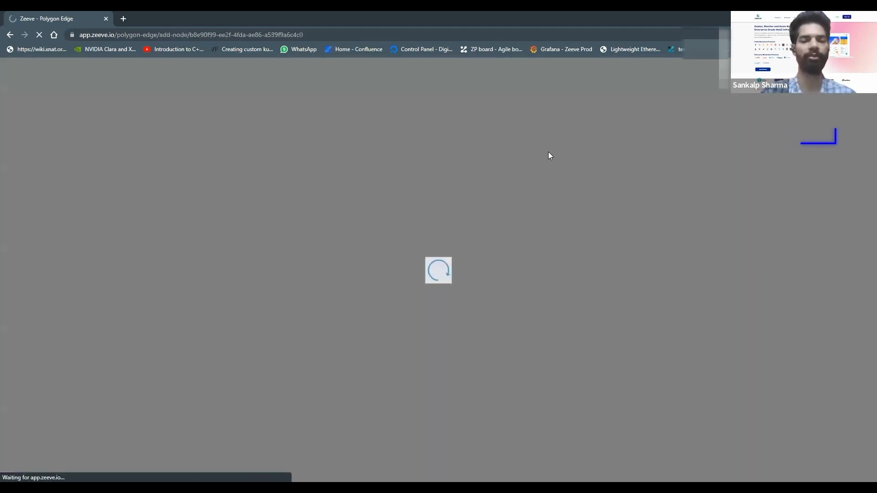
left_click(300, 202)
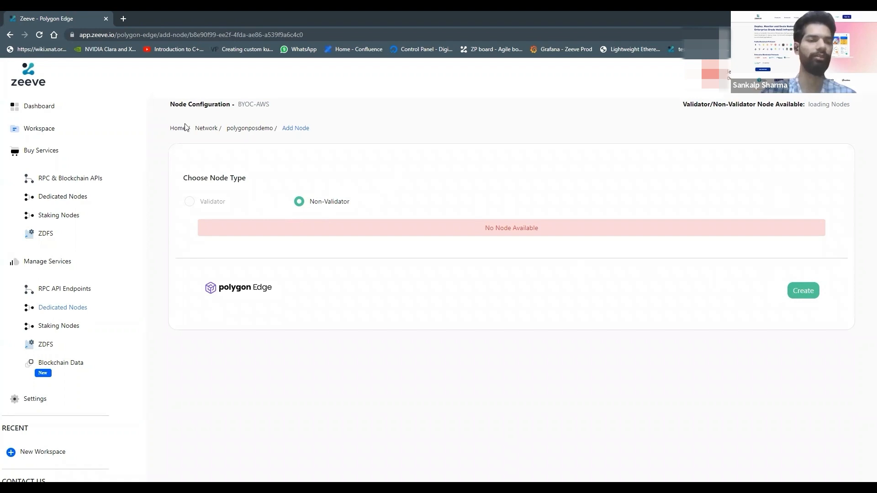
left_click(11, 35)
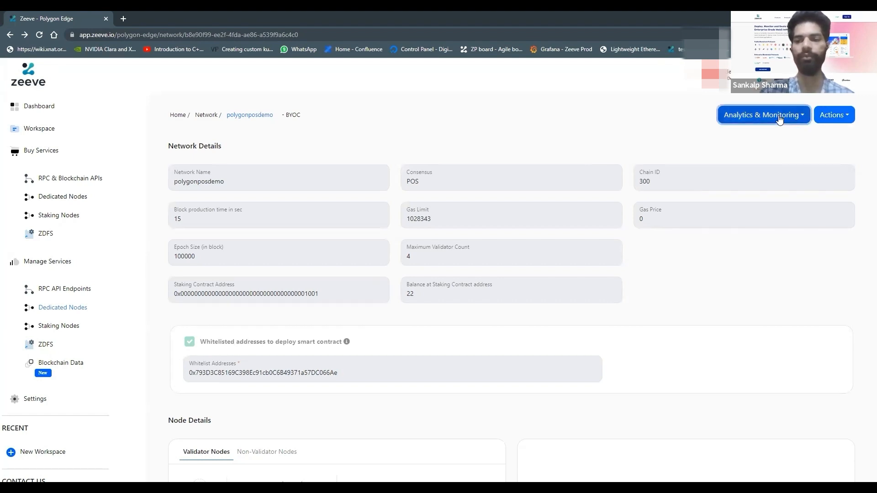
Open the K8 Cluster analytics and examine the CPU, memory, network and disk utilization charts and the node, pod and container counts
left_click(762, 116)
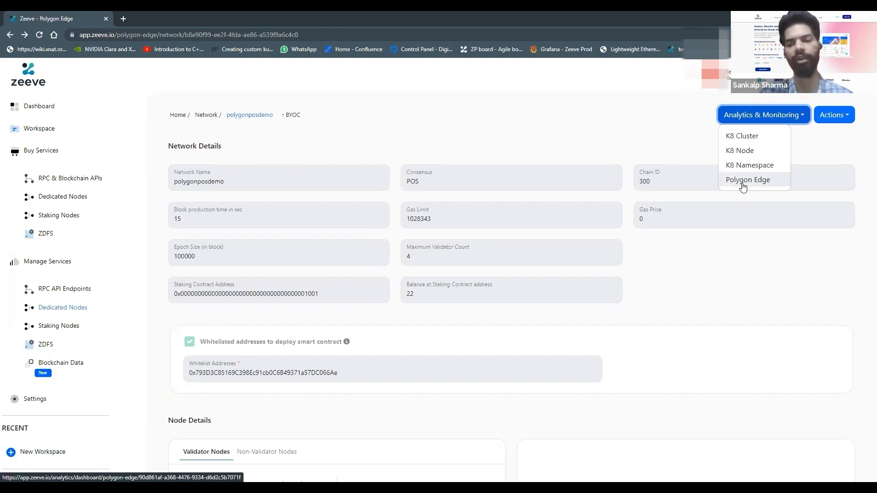
left_click(741, 135)
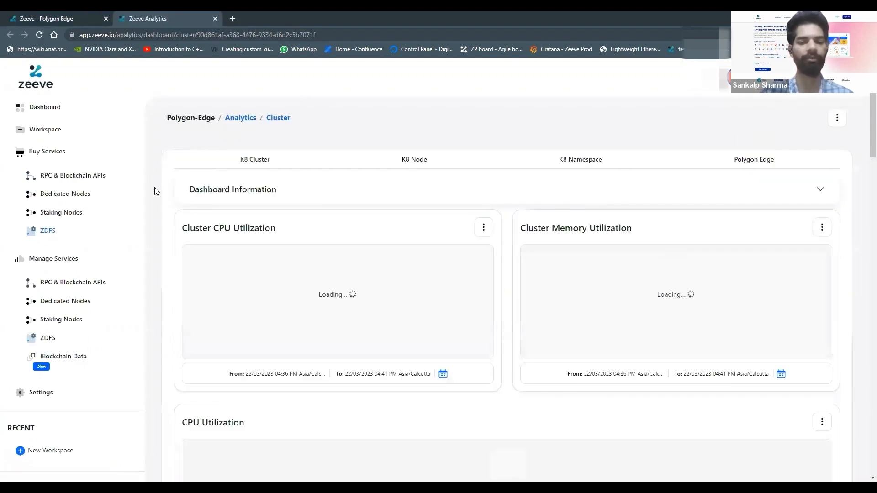
scroll(155, 191, "down", 1)
scroll(156, 191, "down", 1)
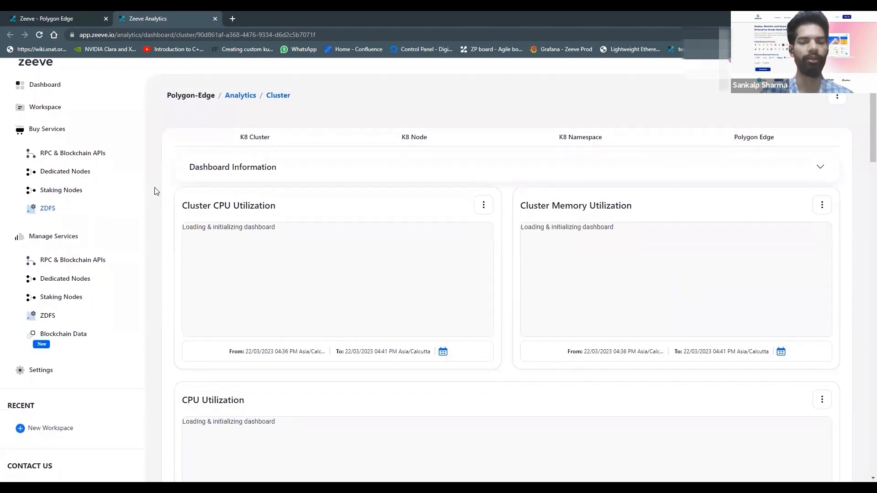
scroll(155, 190, "down", 2)
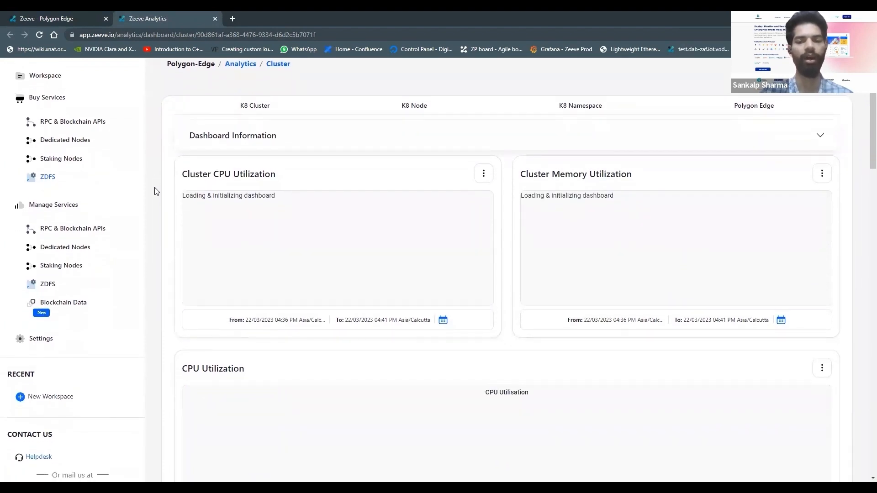
scroll(155, 191, "down", 1)
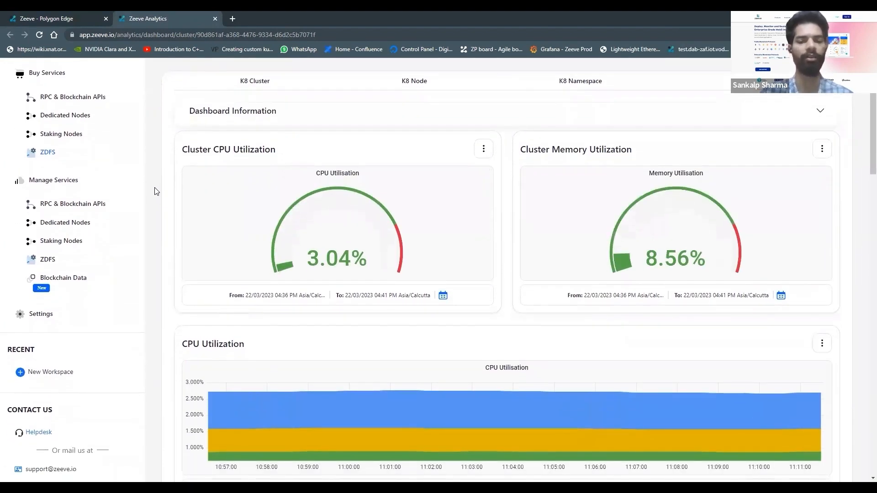
scroll(156, 191, "down", 5)
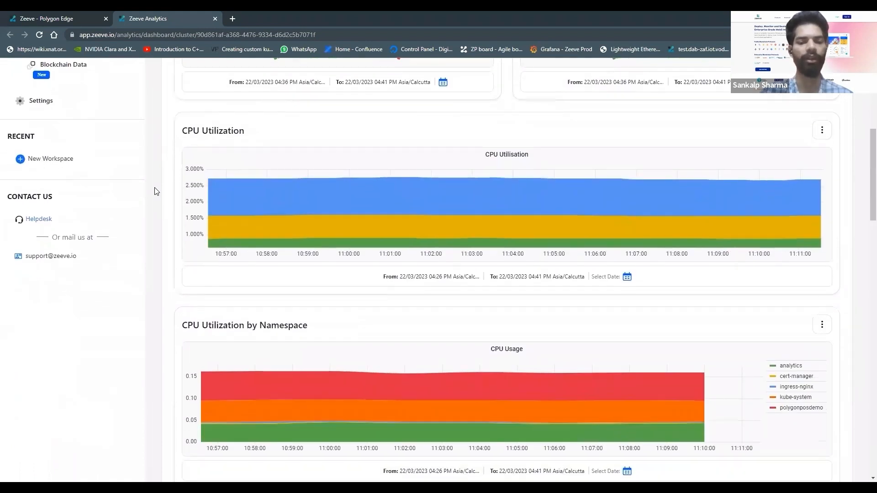
scroll(155, 191, "down", 7)
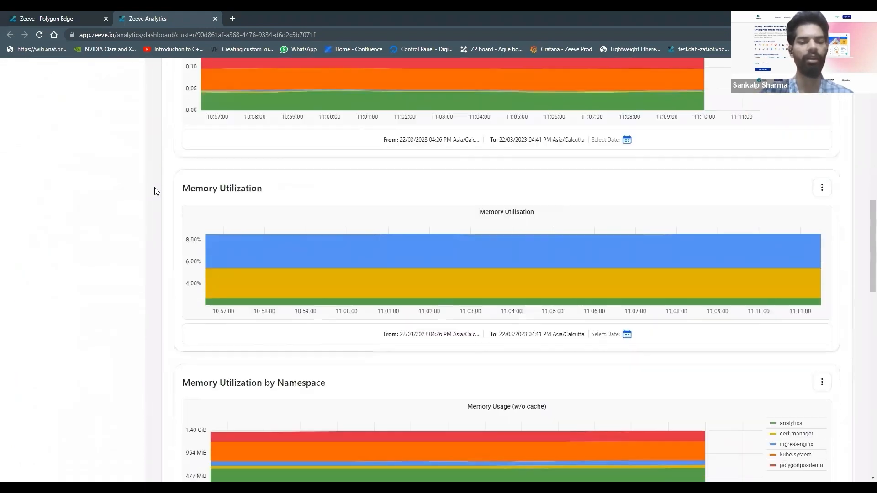
scroll(155, 191, "down", 6)
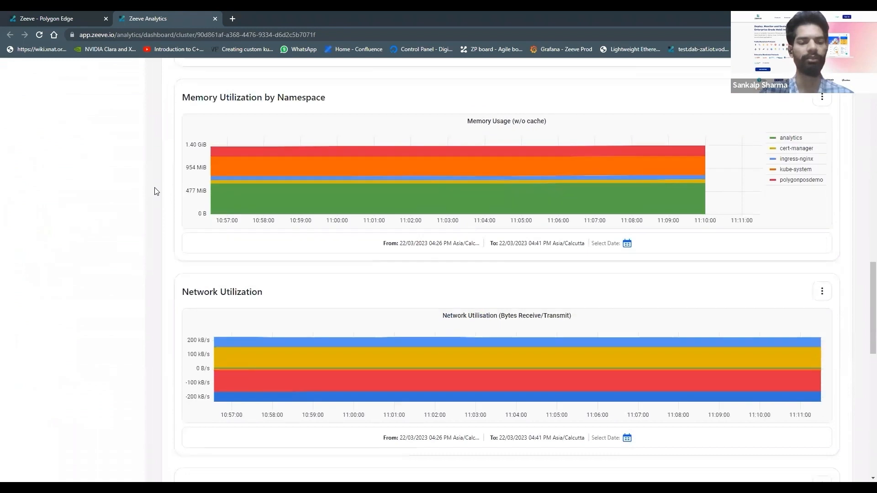
scroll(155, 191, "down", 4)
scroll(155, 192, "down", 7)
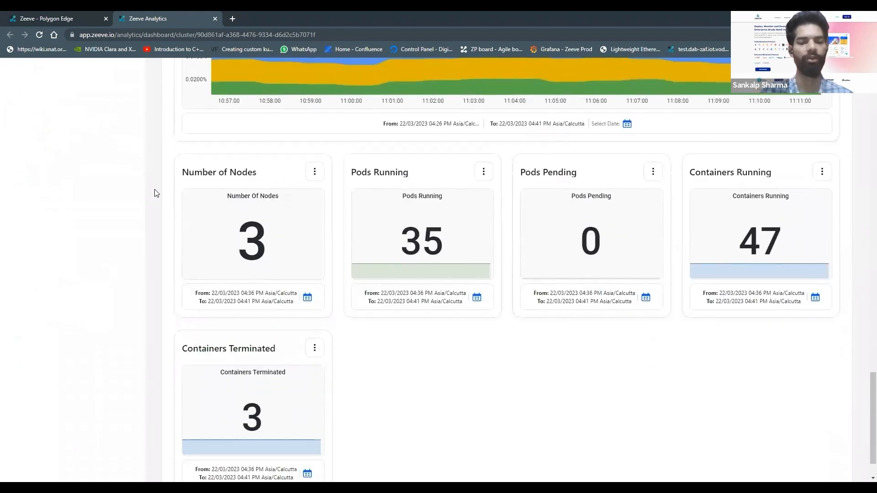
scroll(415, 393, "down", 1)
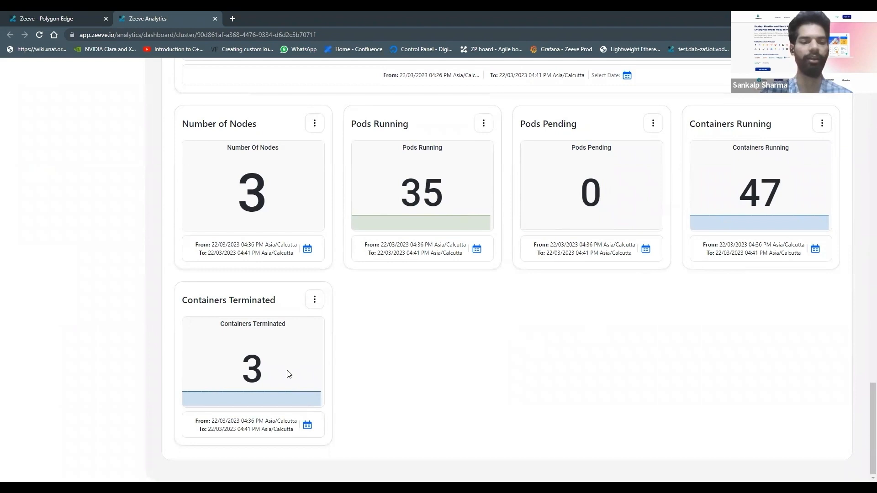
scroll(505, 311, "up", 4)
scroll(505, 311, "up", 8)
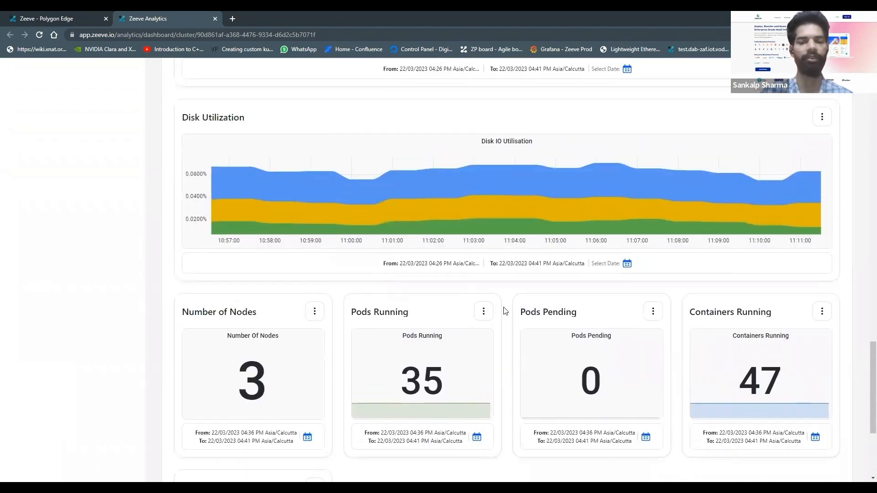
Open the K8 Node analytics and look through the list of selectable nodes without switching to another one
scroll(503, 307, "up", 10)
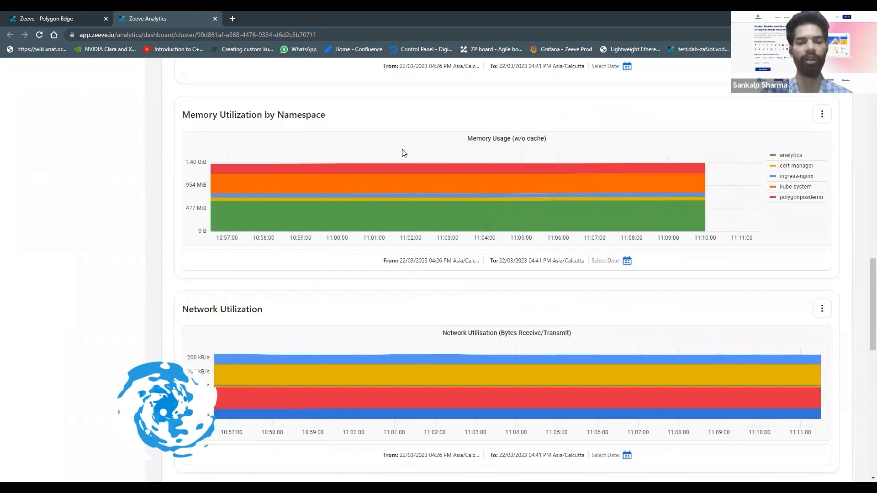
scroll(438, 157, "up", 9)
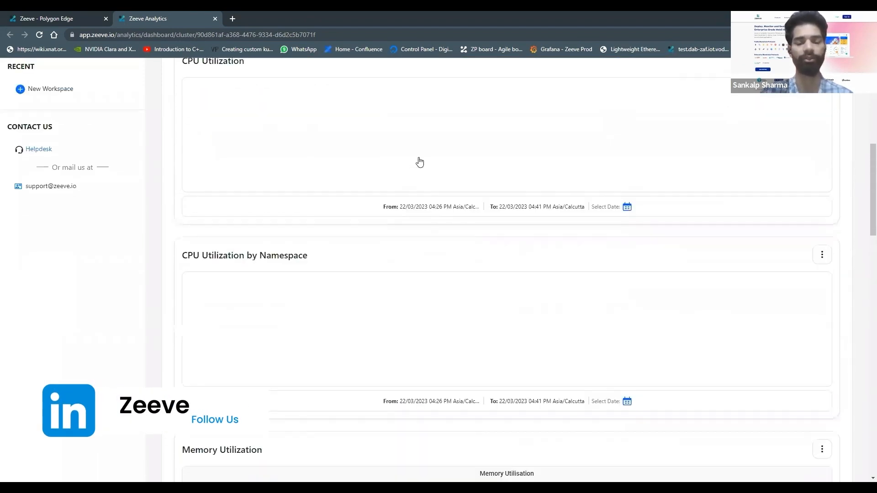
scroll(420, 161, "up", 4)
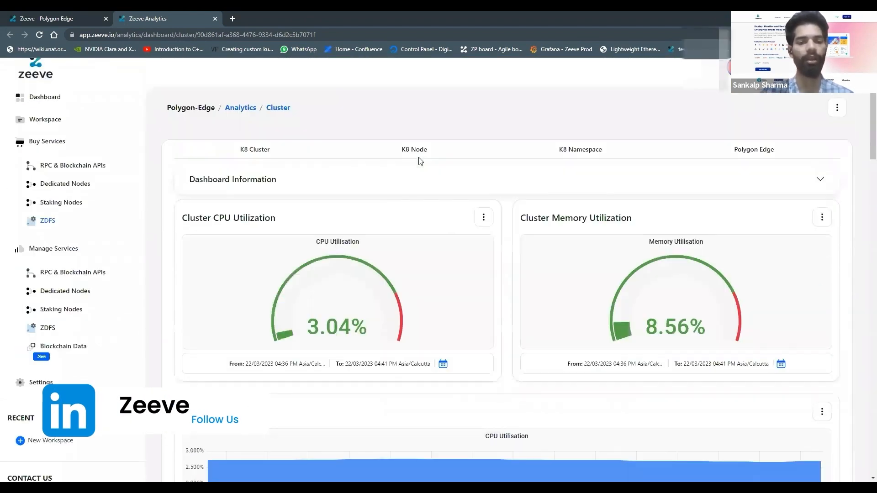
left_click(416, 160)
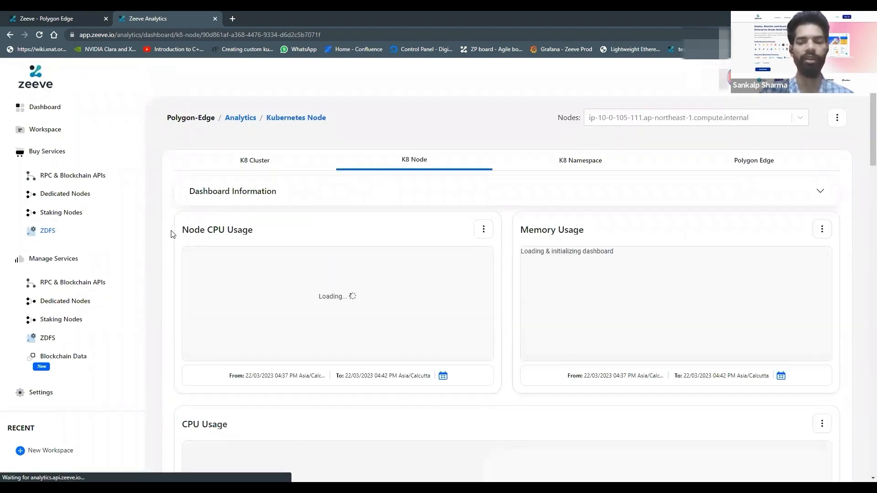
left_click(656, 117)
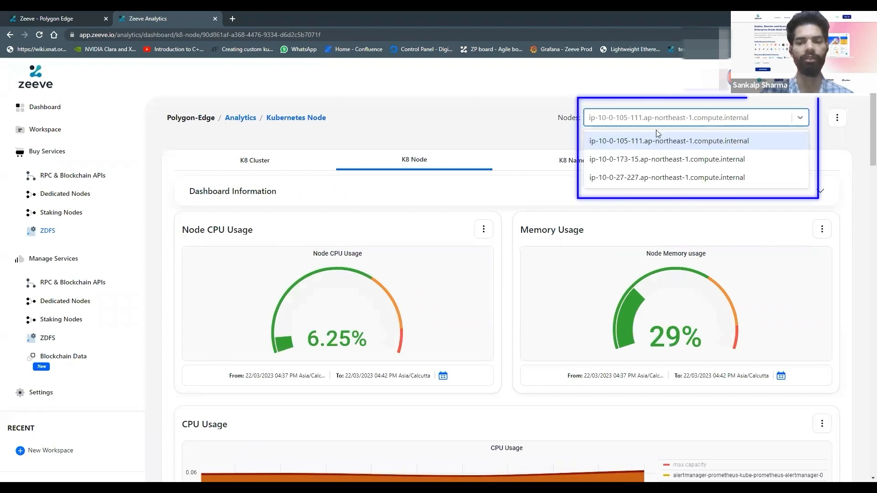
left_click(497, 131)
Examine the K8 Node dashboard's CPU usage, CPU quota, memory usage, memory quota and current network usage panels
scroll(471, 311, "down", 2)
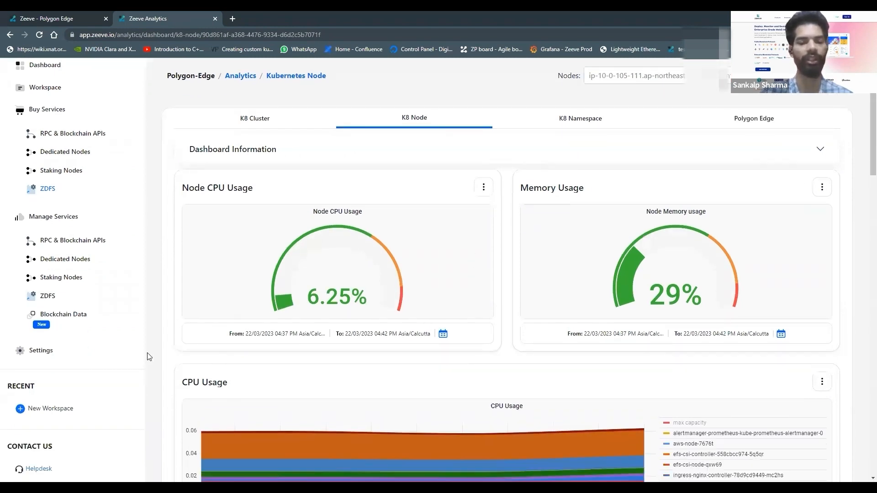
scroll(147, 356, "down", 2)
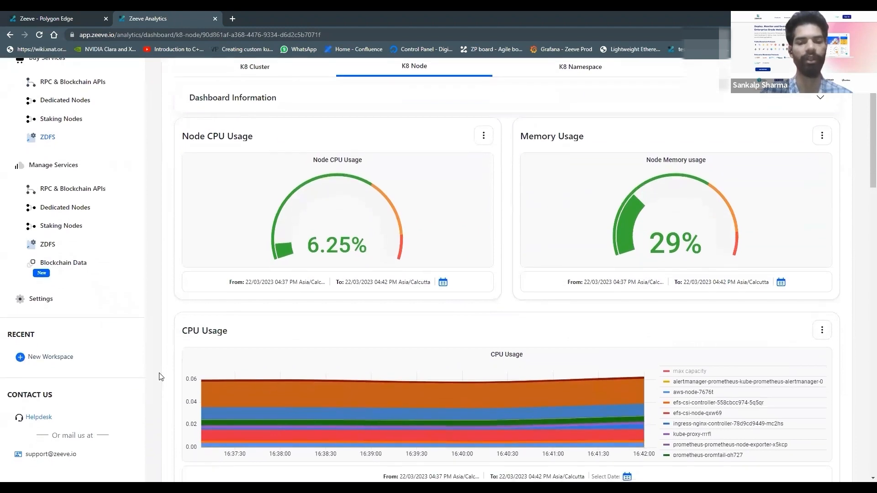
scroll(161, 372, "down", 10)
scroll(364, 303, "down", 6)
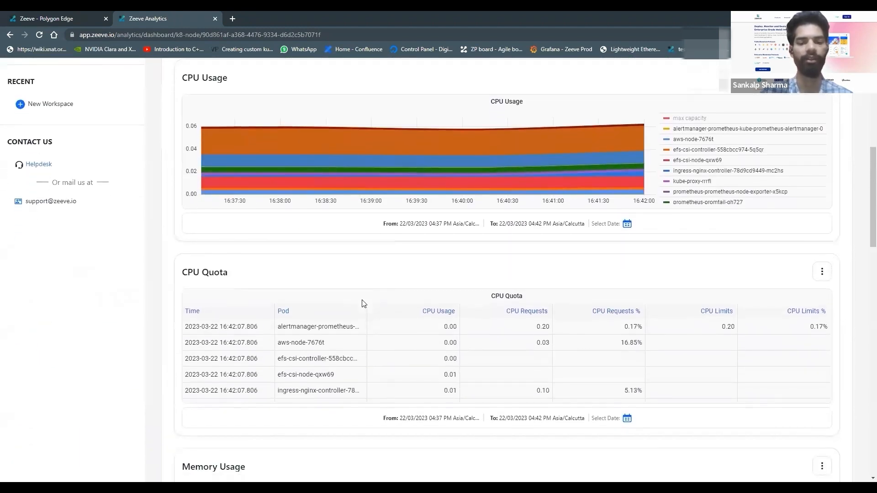
scroll(325, 382, "down", 6)
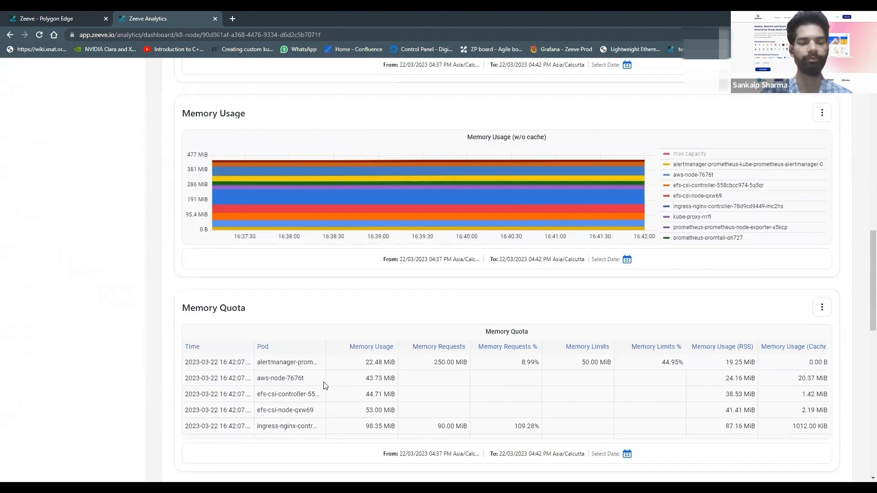
scroll(325, 385, "down", 3)
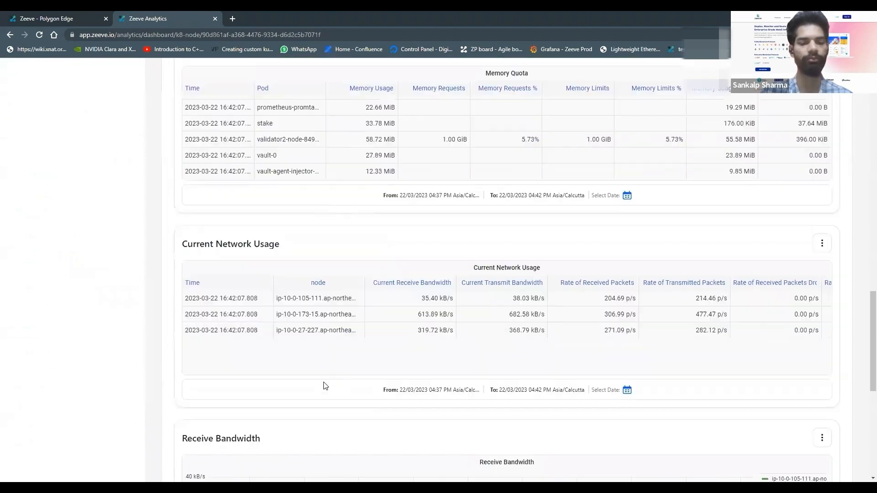
scroll(587, 170, "up", 3)
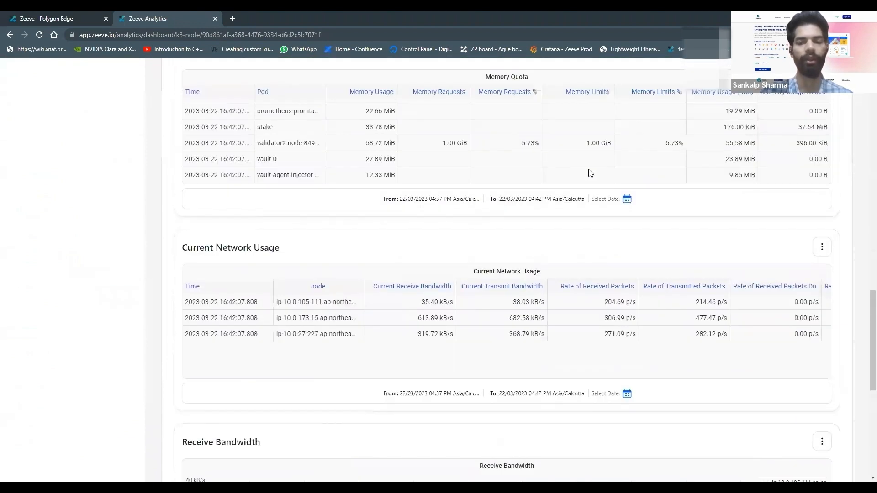
scroll(587, 169, "up", 7)
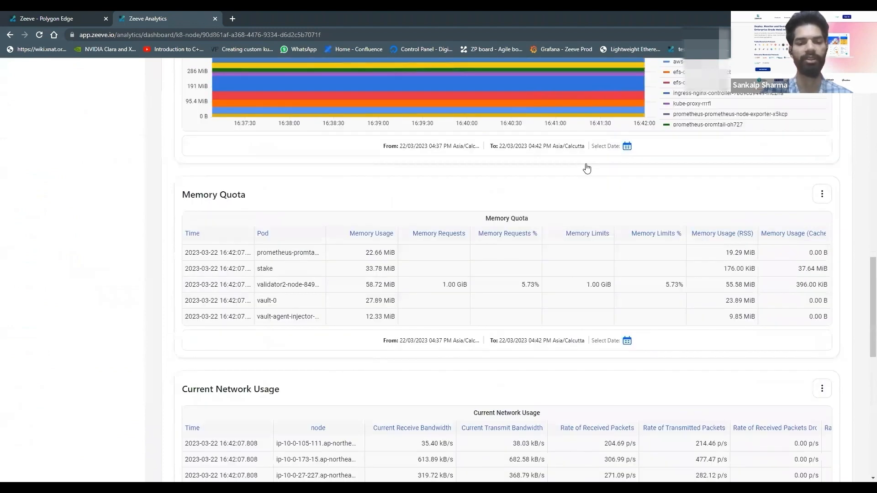
scroll(185, 214, "up", 10)
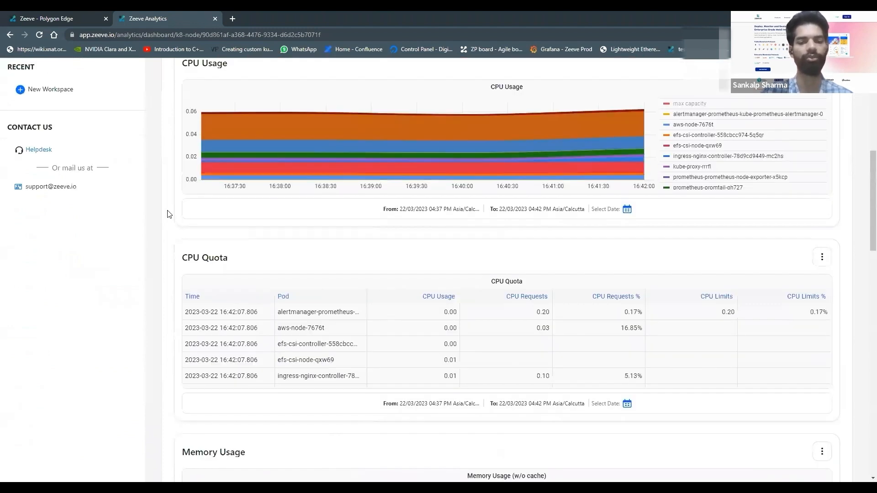
scroll(485, 82, "up", 2)
Open the K8 Namespace analytics, filter them to the polygonposdemo namespace, and look through the available namespaces again
left_click(580, 159)
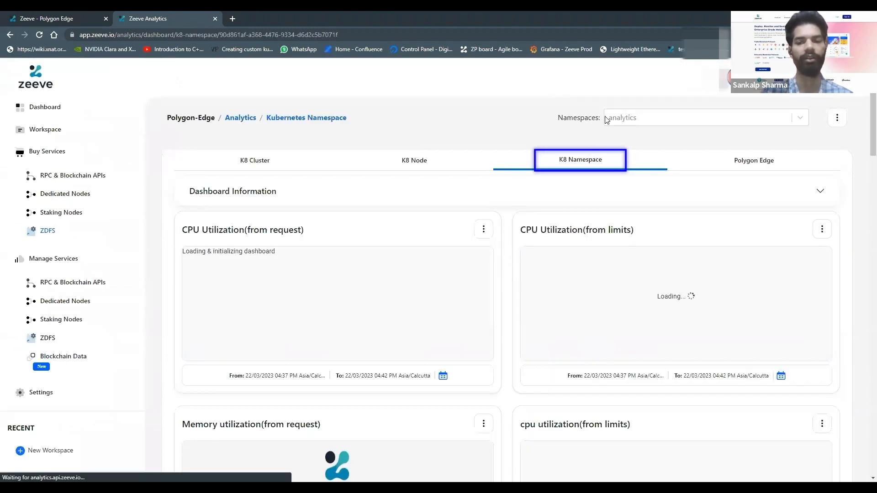
left_click(634, 121)
scroll(650, 196, "down", 2)
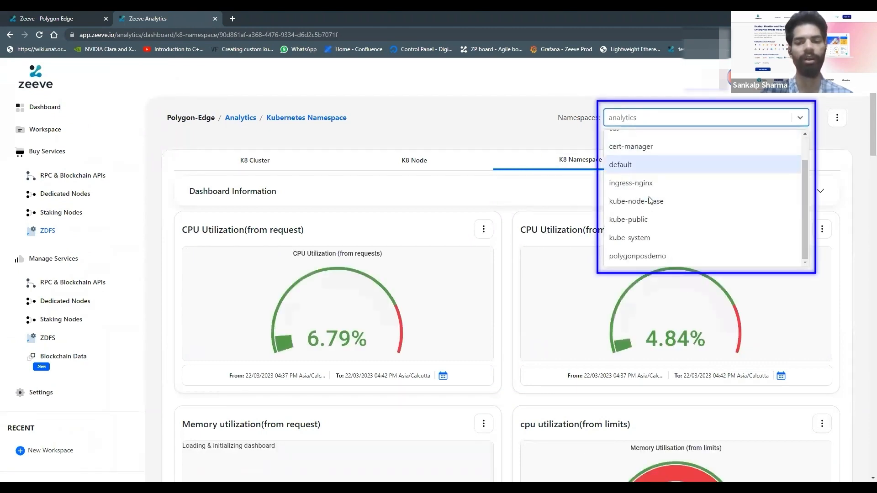
left_click(660, 255)
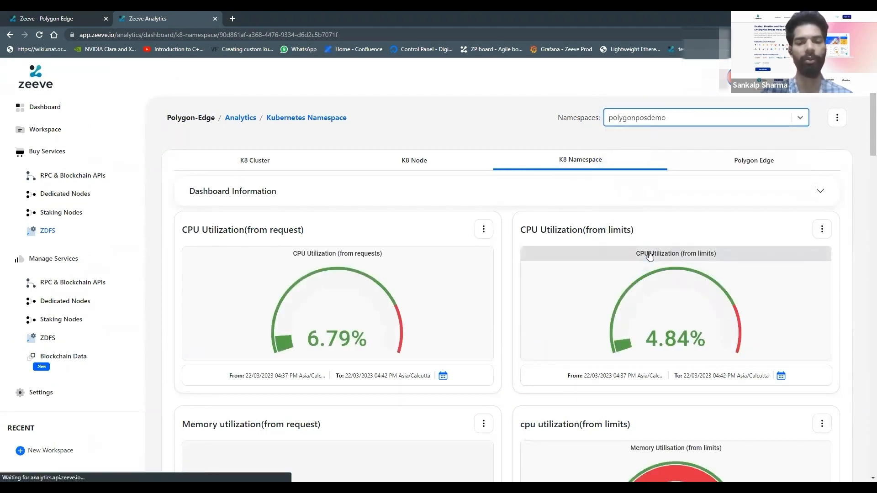
left_click(627, 119)
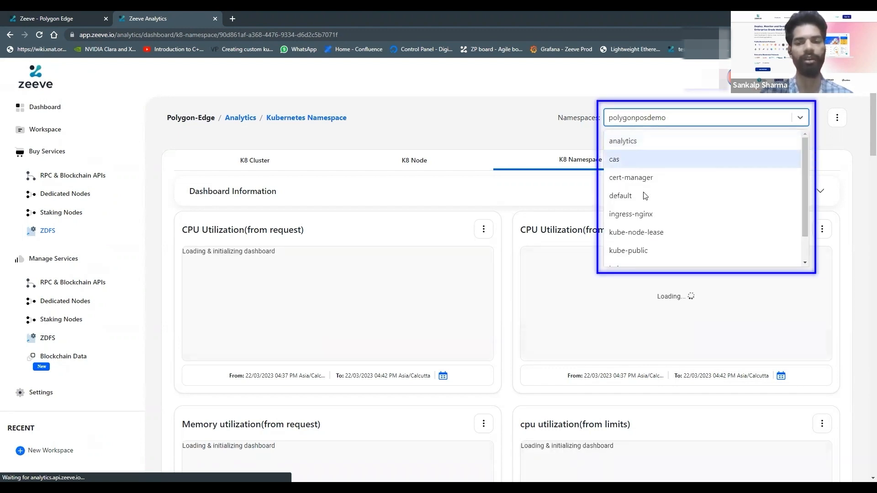
scroll(642, 195, "down", 3)
left_click(466, 115)
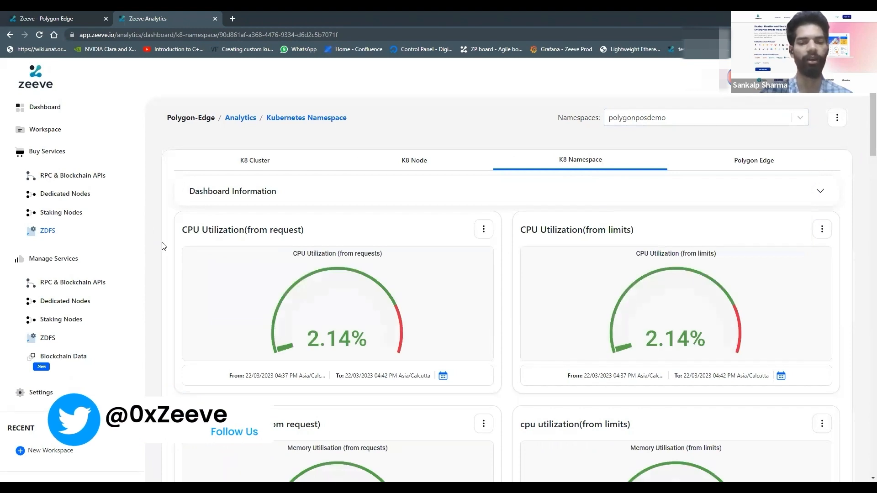
Examine the polygonposdemo namespace's CPU and memory utilization, usage and quota panels and its receive and transmit bandwidth charts
scroll(163, 246, "down", 5)
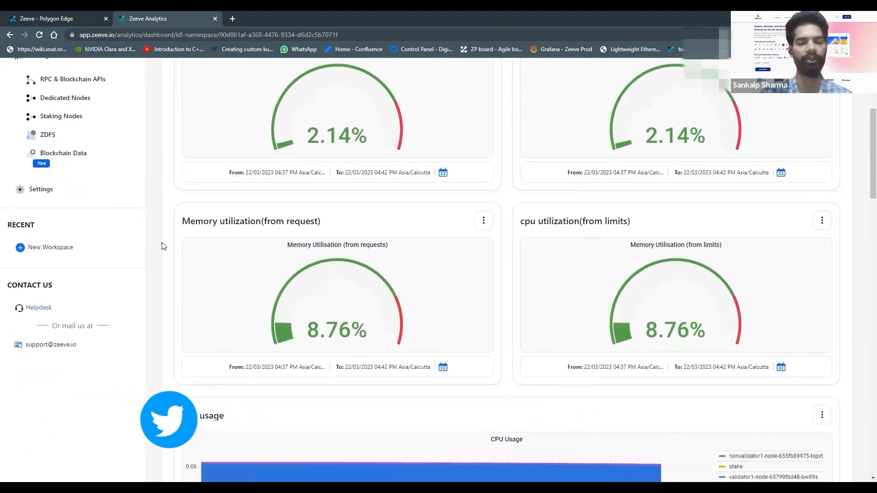
scroll(163, 246, "down", 6)
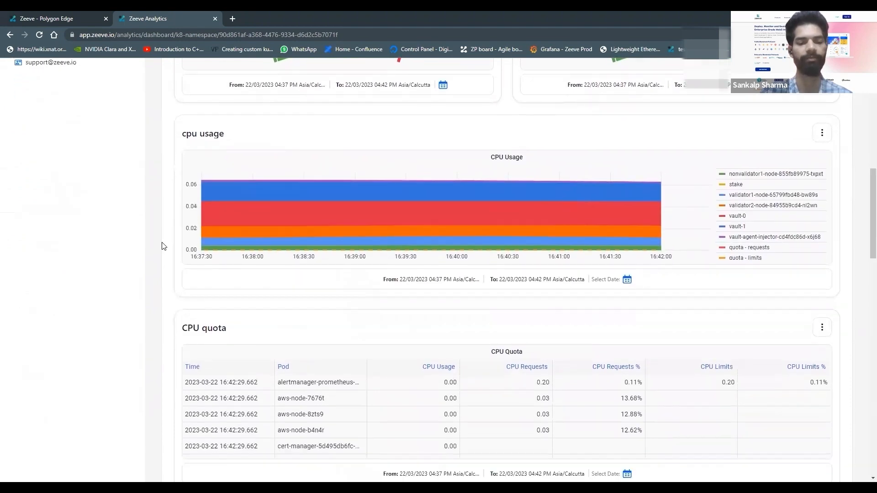
scroll(163, 247, "down", 8)
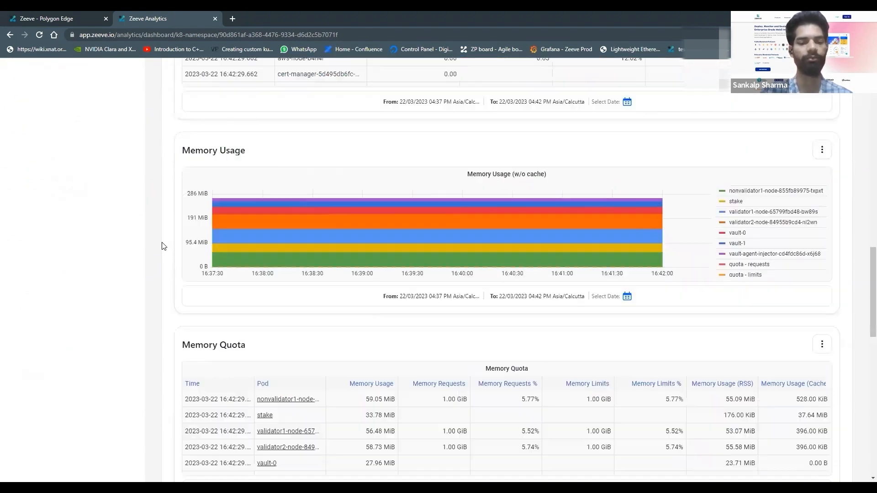
scroll(163, 246, "down", 11)
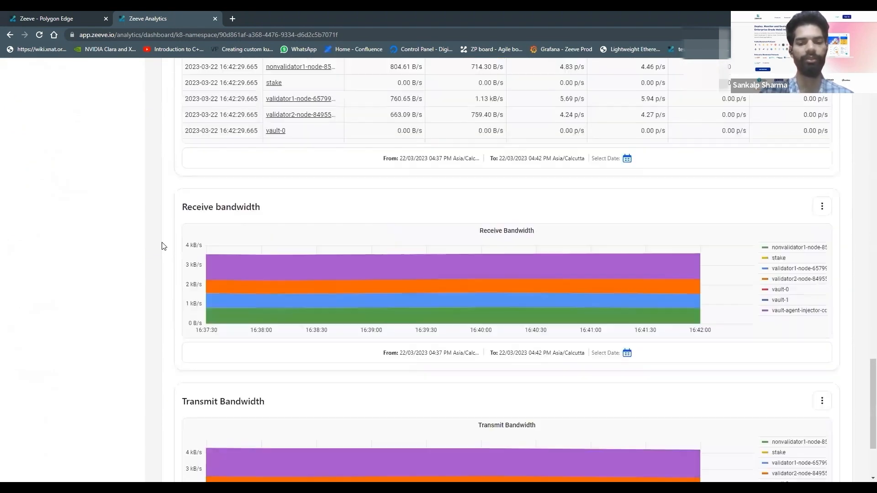
scroll(163, 246, "down", 3)
scroll(163, 246, "up", 3)
scroll(478, 100, "up", 13)
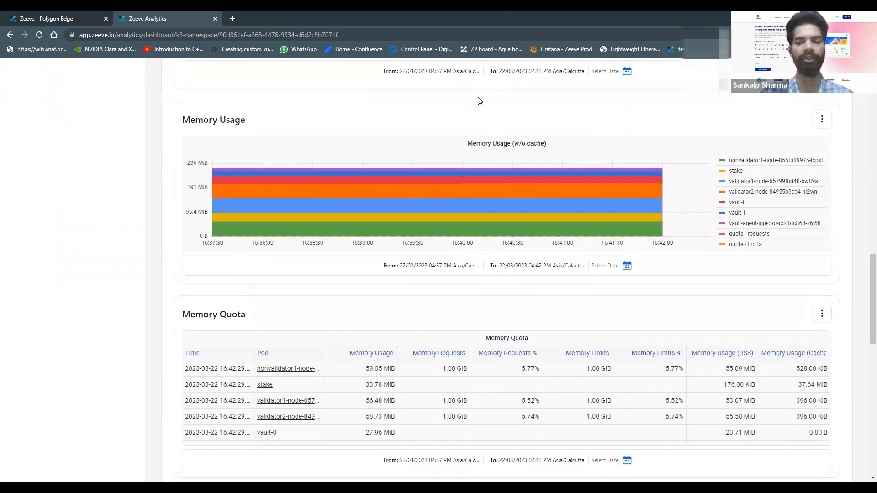
scroll(479, 100, "up", 6)
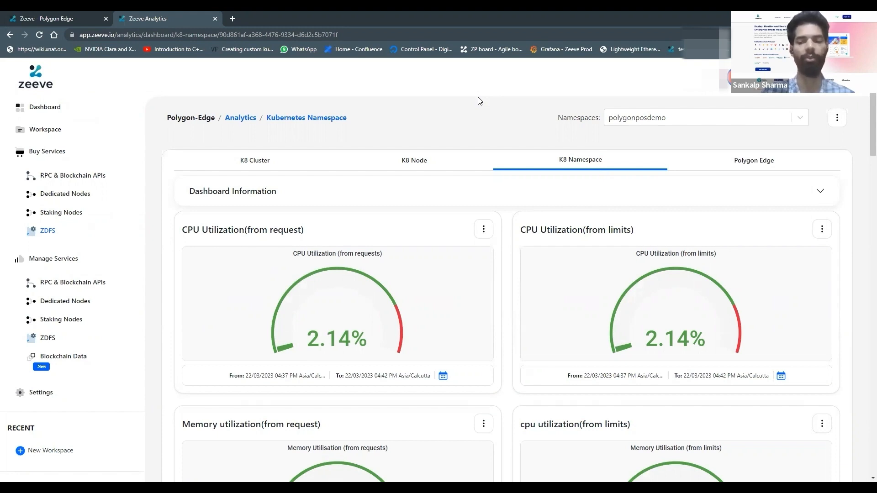
Open the Polygon Edge analytics and examine the peer, pending transaction, validator, consensus, block and network connection panels for nonvalidator1
left_click(754, 160)
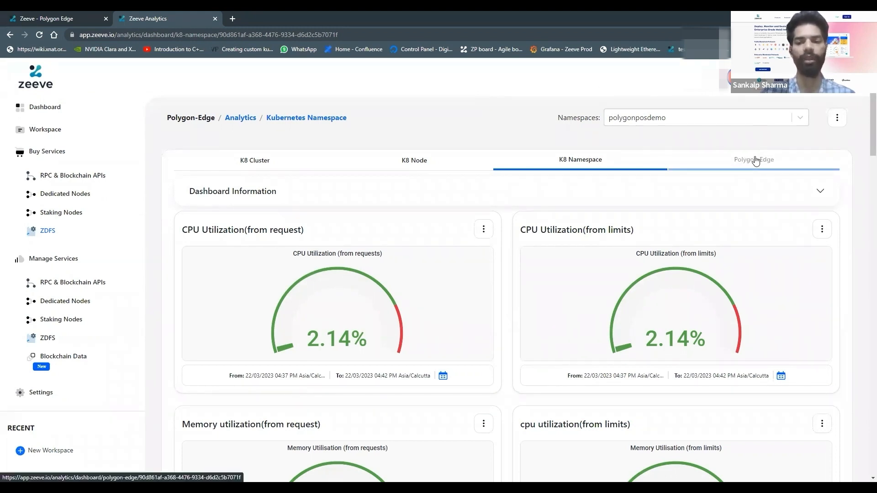
left_click(754, 160)
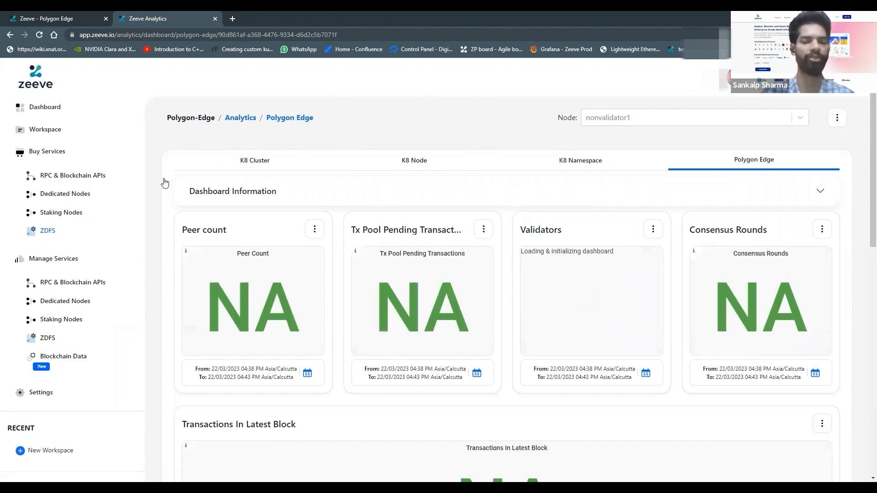
scroll(165, 183, "down", 1)
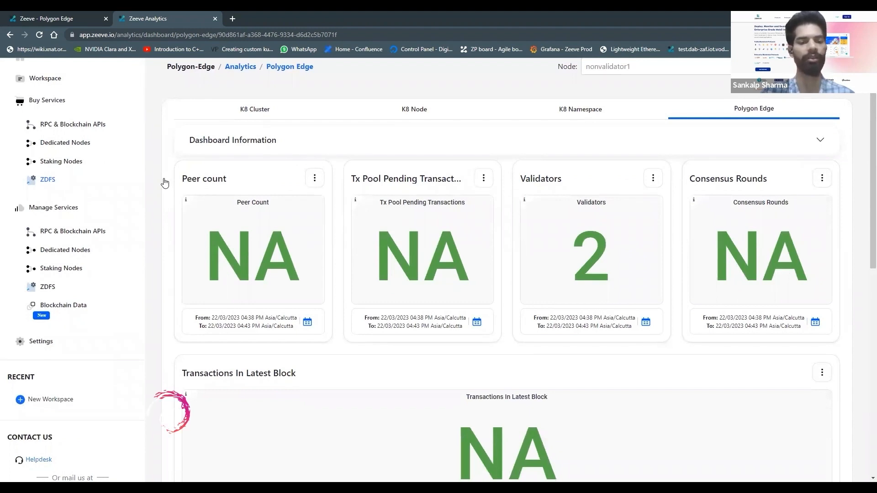
scroll(165, 184, "down", 1)
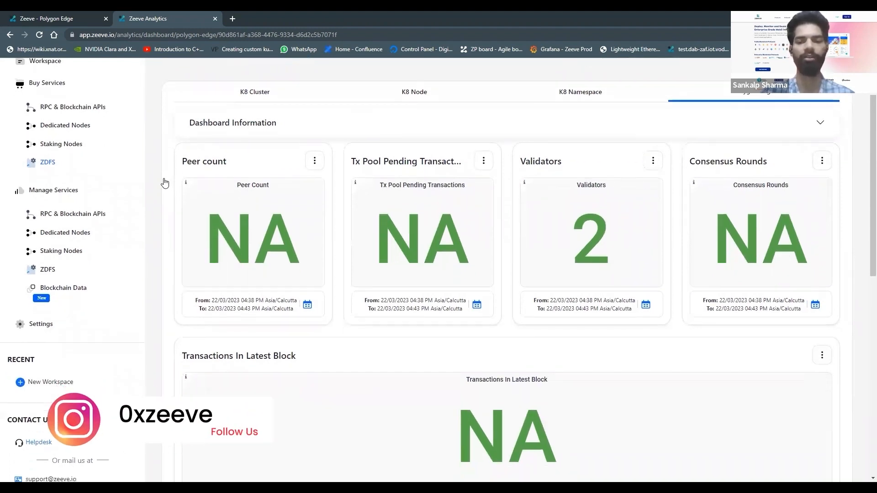
scroll(165, 183, "down", 2)
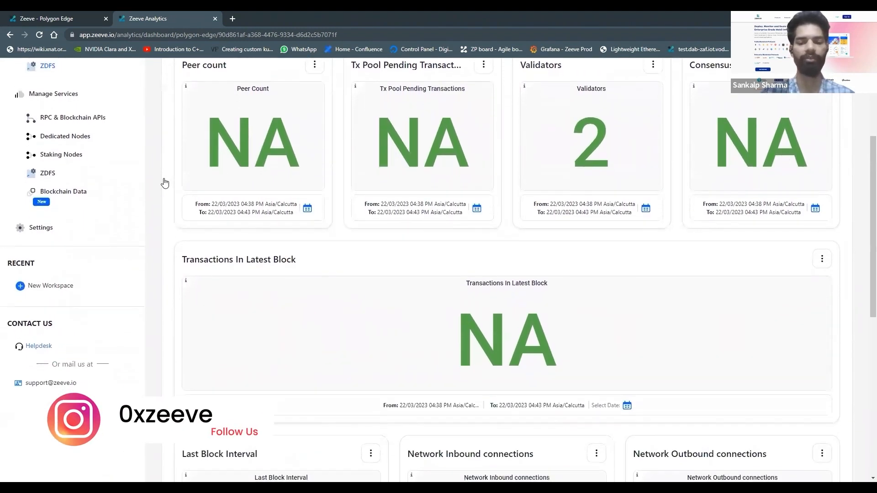
scroll(165, 183, "down", 2)
scroll(165, 183, "down", 1)
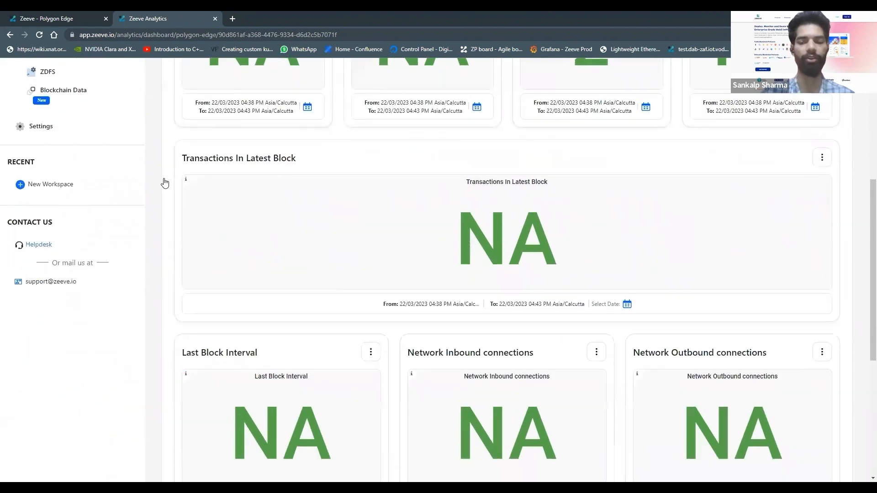
scroll(165, 183, "down", 2)
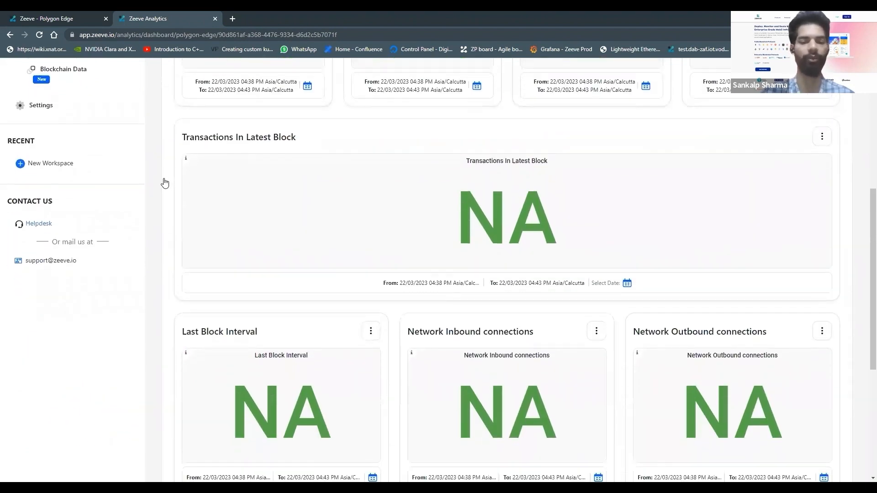
scroll(165, 184, "down", 4)
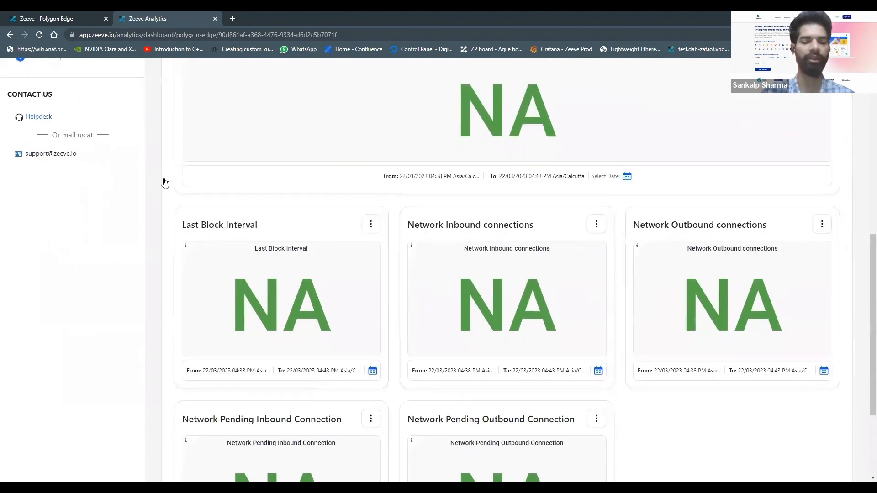
scroll(164, 184, "down", 1)
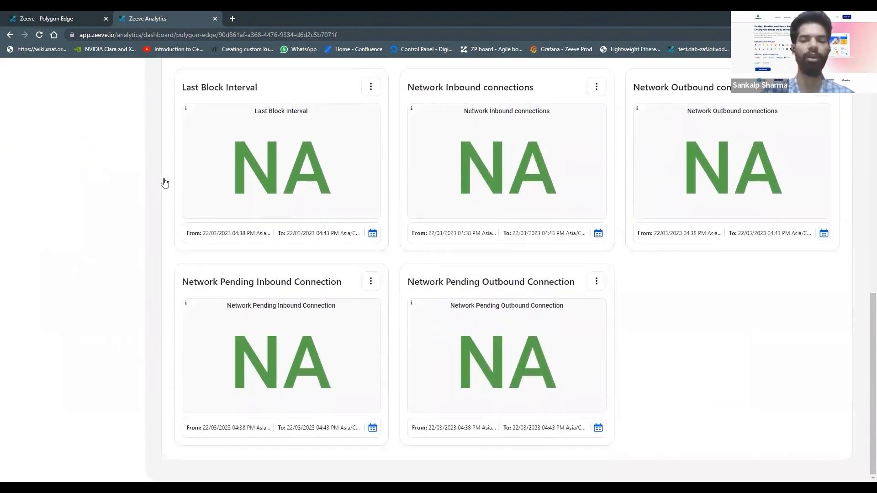
scroll(165, 183, "up", 4)
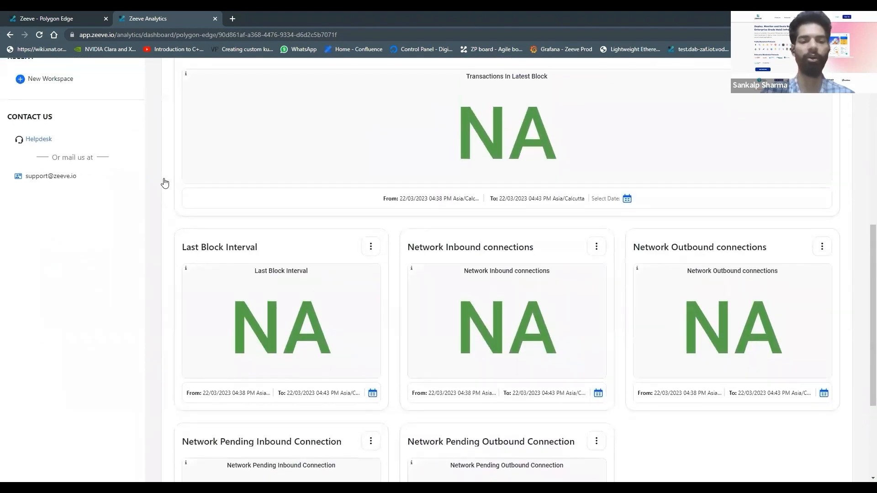
scroll(165, 183, "up", 6)
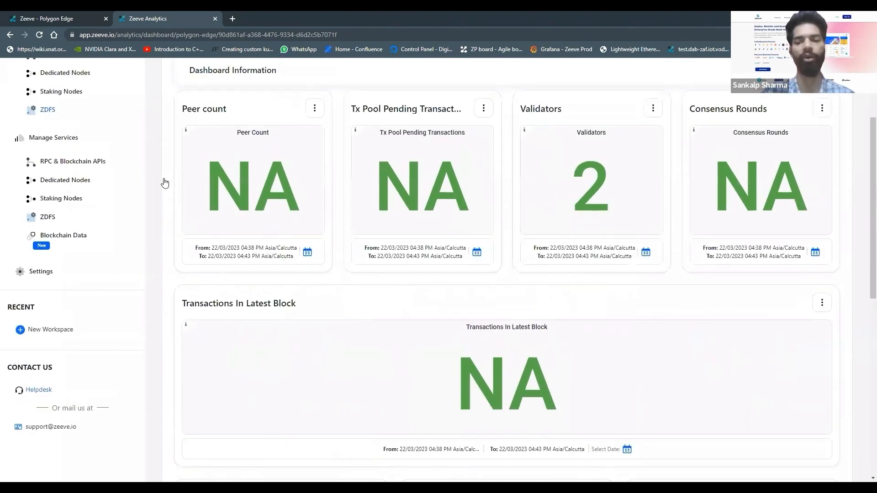
scroll(165, 183, "up", 2)
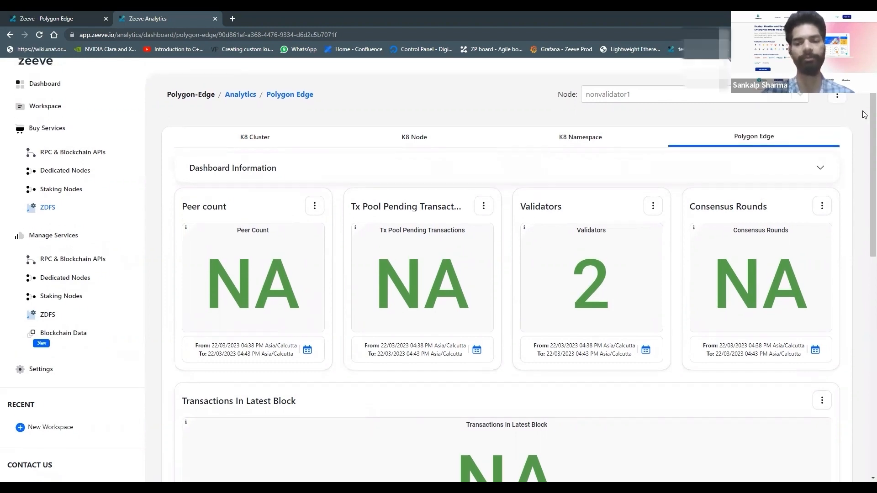
Open the overview of all managed dedicated networks
left_click(64, 302)
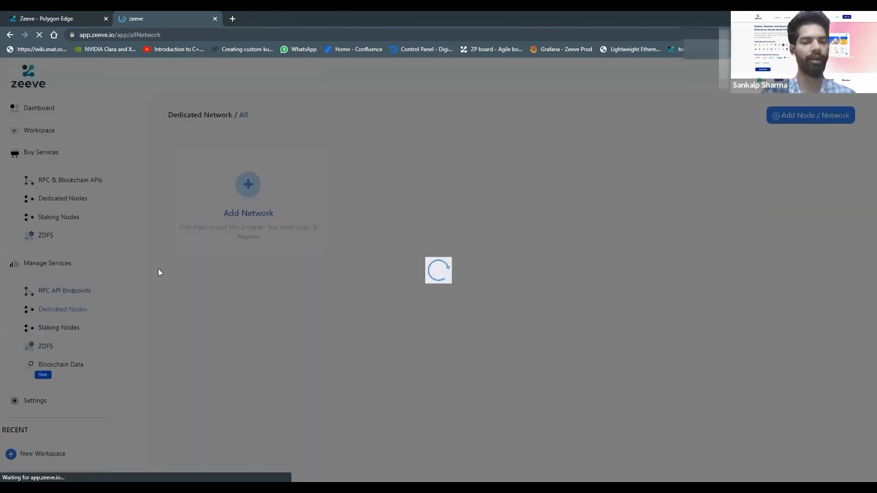